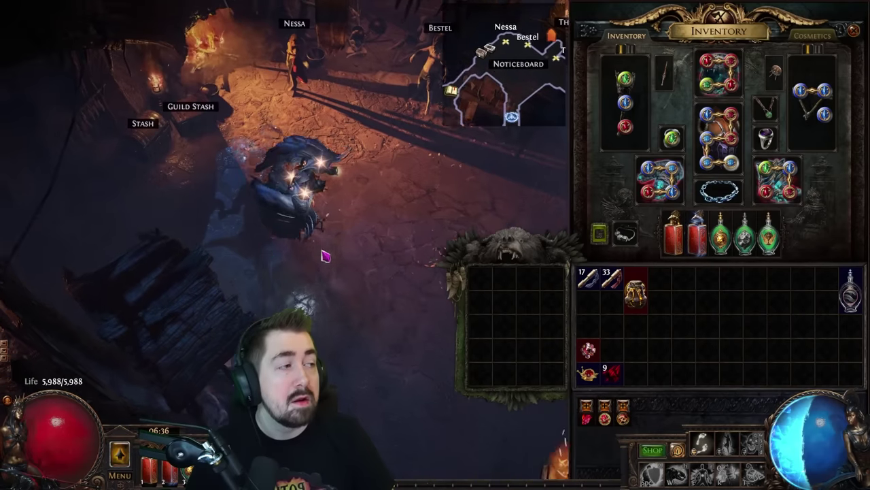
Step: Inspect the equipped gear and the helmet's socketed gem, and open the character's defence statistics
mouse_move(739, 158)
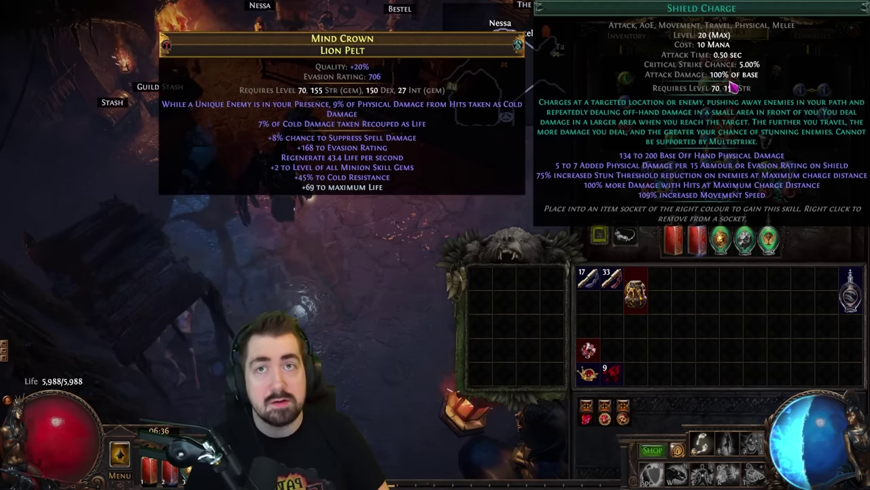
key("c")
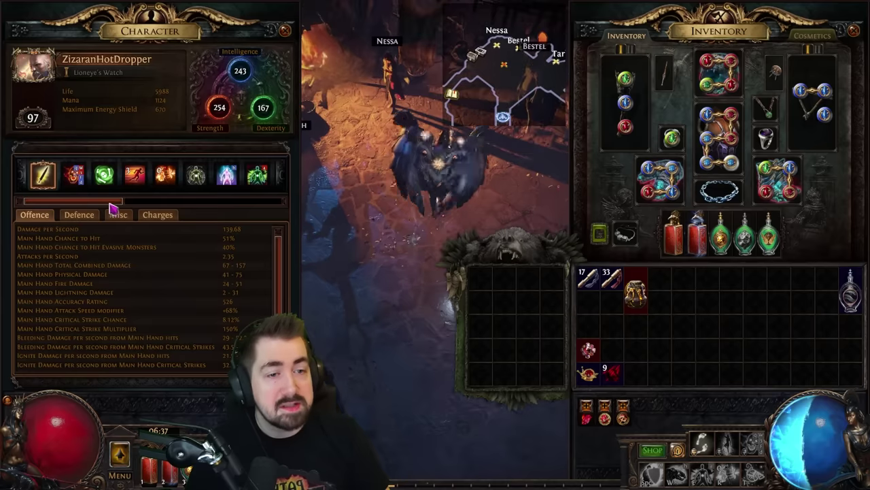
left_click(79, 214)
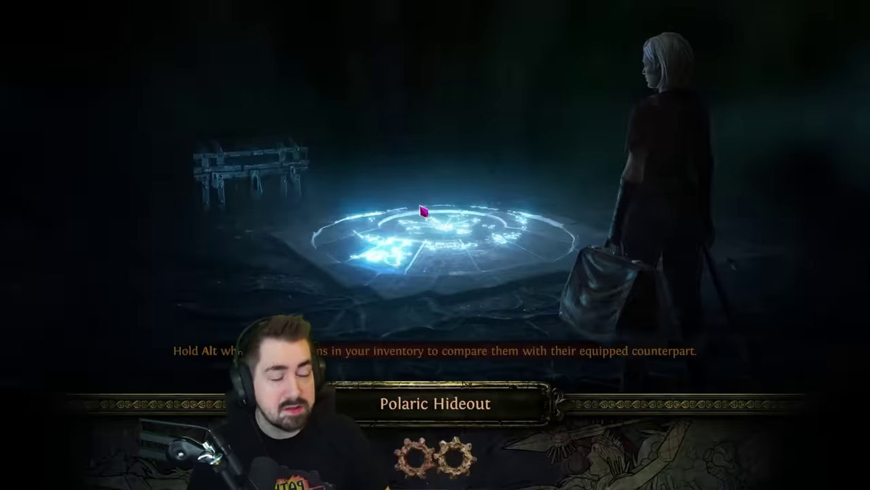
Step: Close the inventory in Polaric Hideout and display the character's defence statistics with auras active
mouse_move(675, 235)
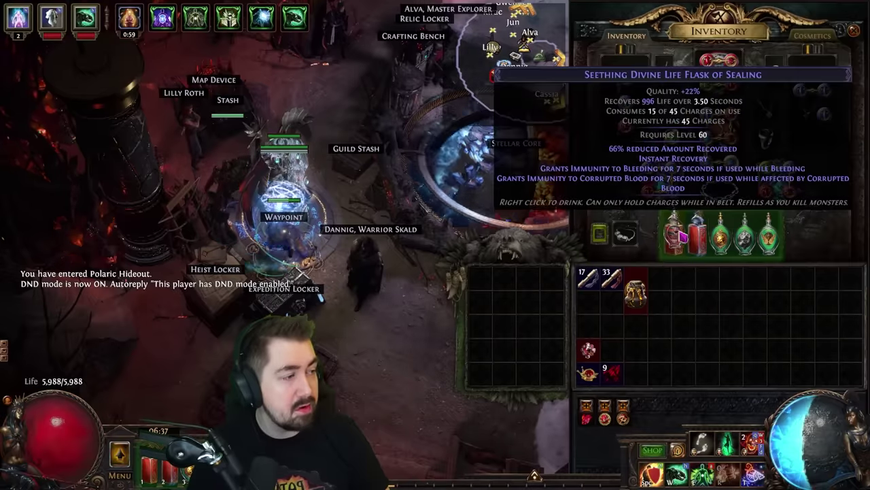
key("i")
key("c")
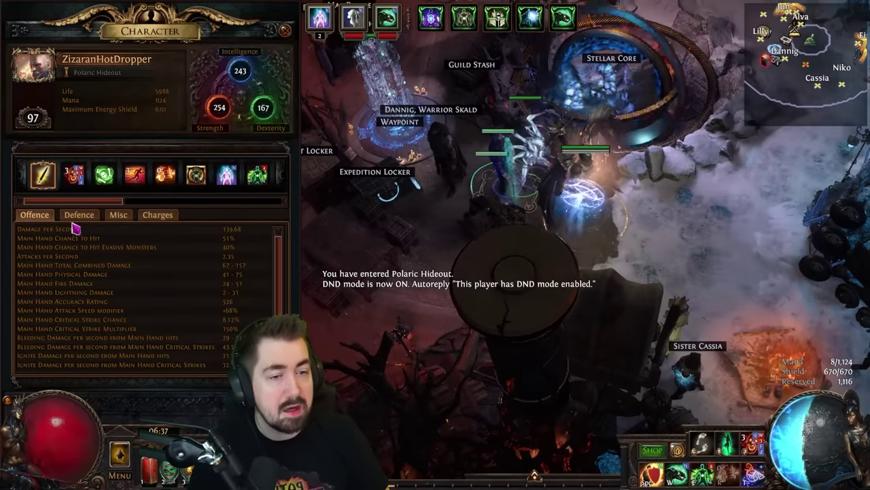
left_click(77, 217)
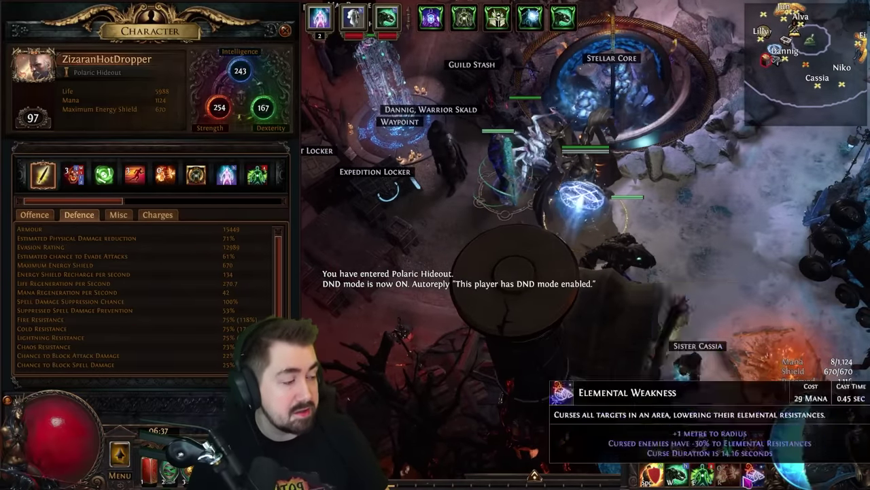
left_click(751, 478)
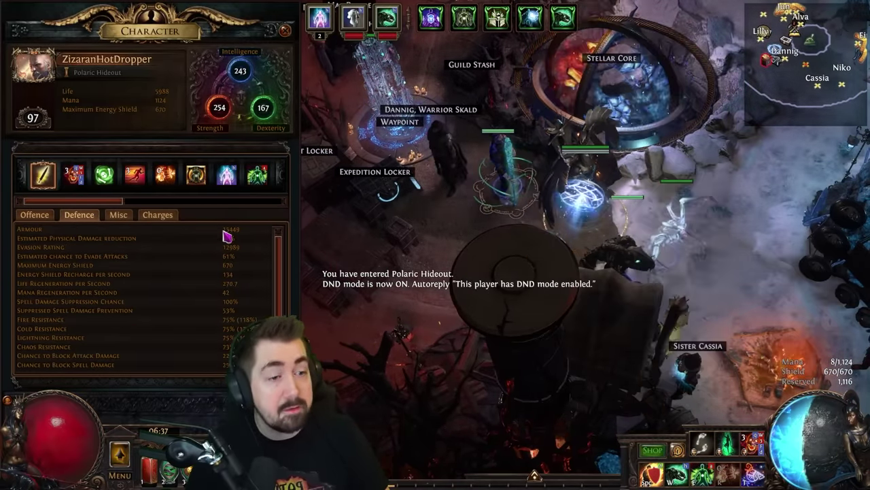
left_click(504, 287)
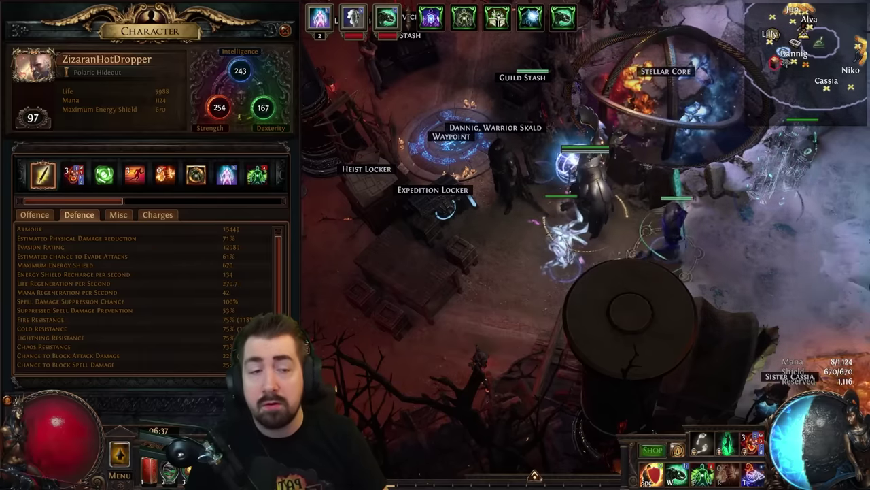
left_click(678, 166)
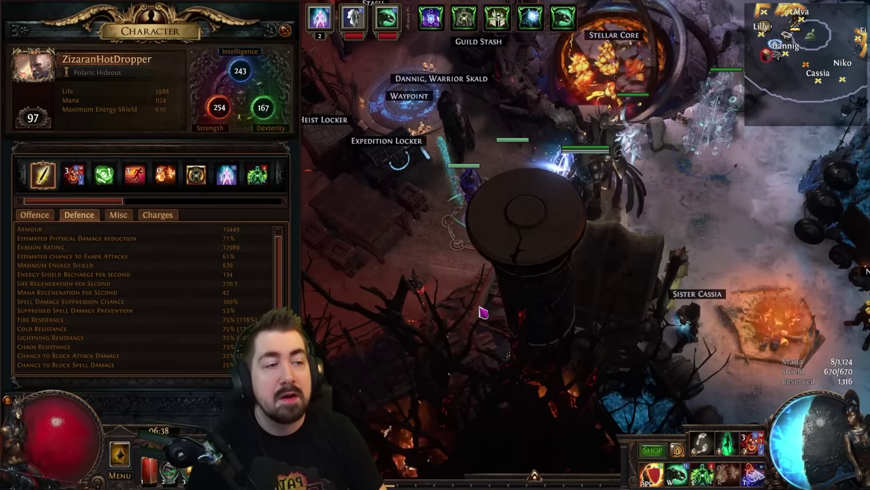
left_click(406, 102)
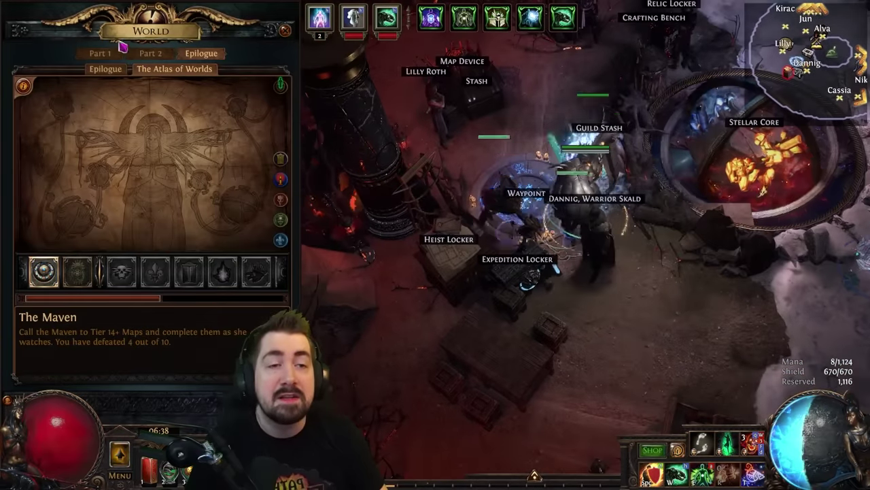
left_click(120, 46)
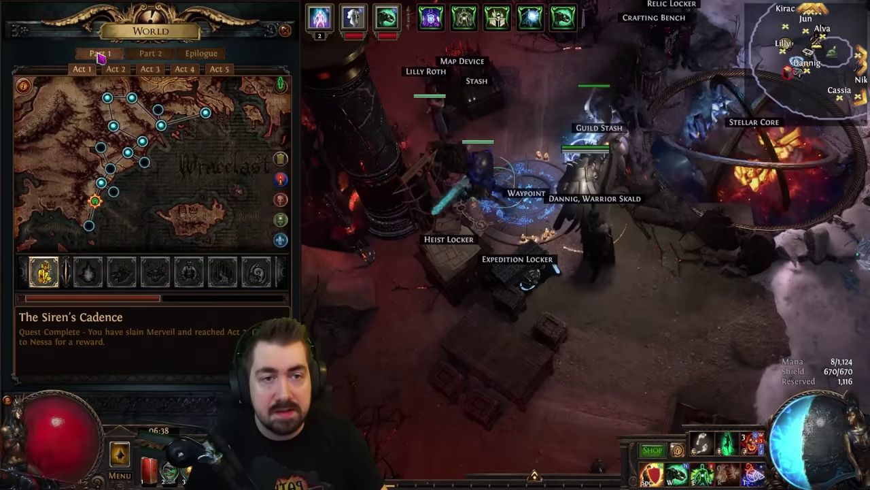
left_click(100, 202)
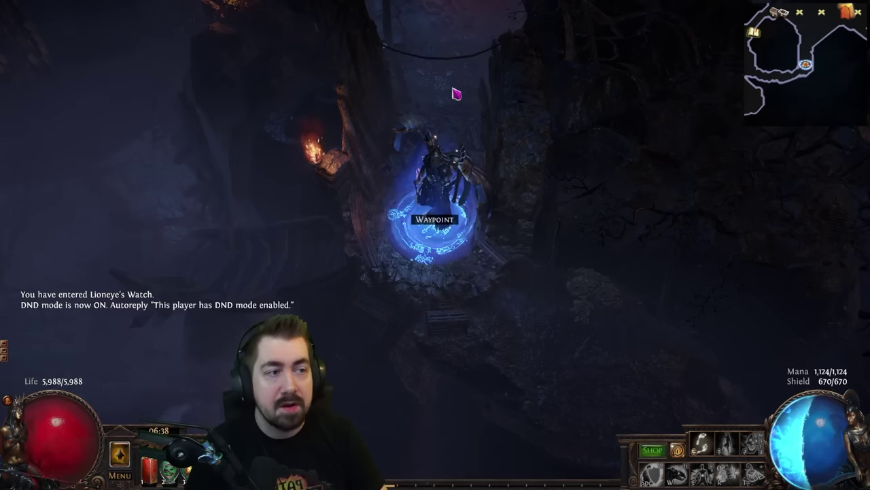
left_click(455, 87)
left_click(452, 110)
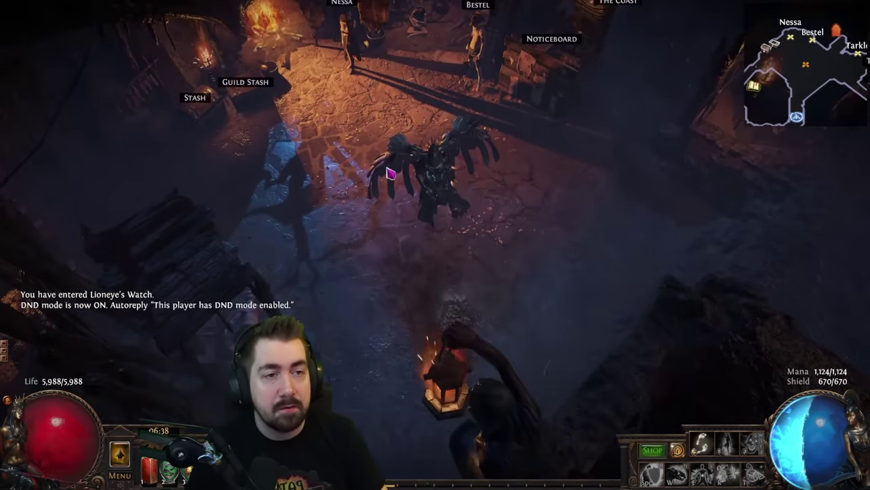
Step: Switch to Path of Building and examine the physical maximum hit taken in the build's calculations
key("alt+Tab")
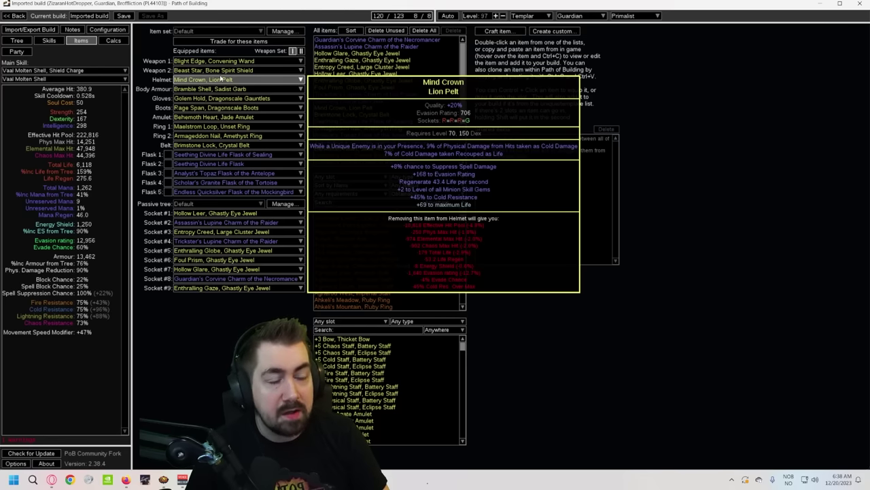
left_click(113, 40)
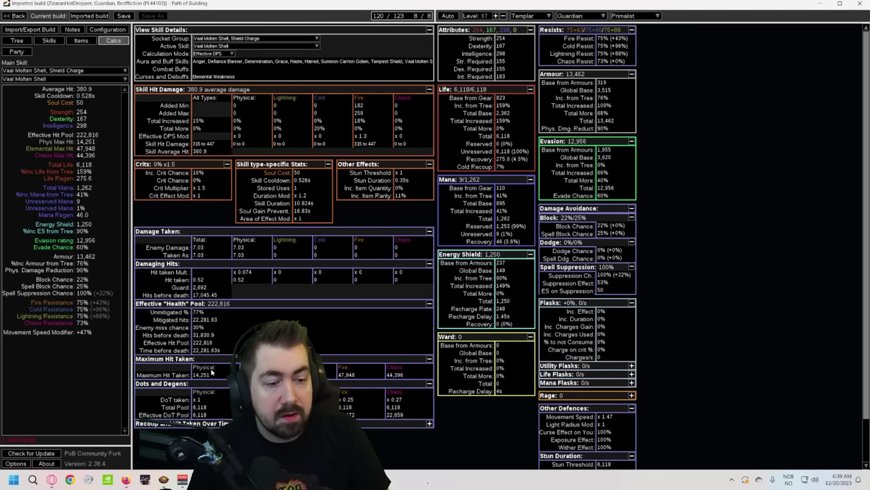
mouse_move(213, 375)
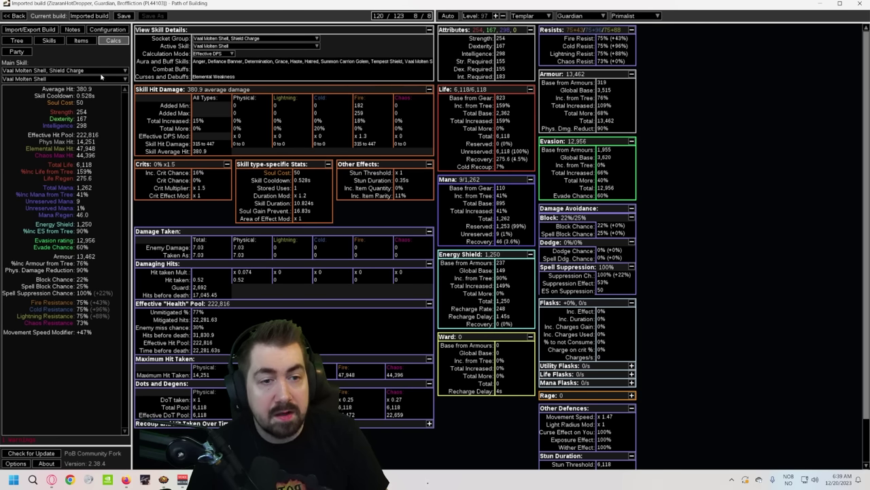
Step: Set the enemy skill physical damage to 500 in the build configuration, briefly trying 50 for comparison
left_click(112, 31)
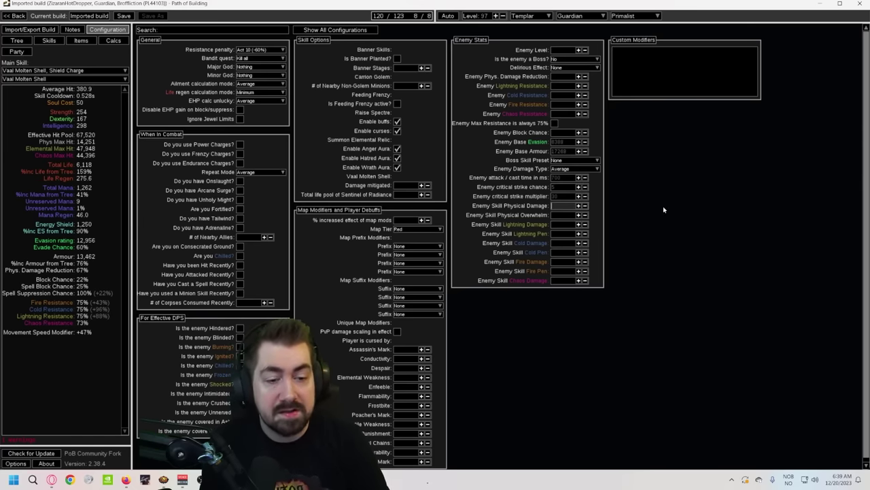
type("500")
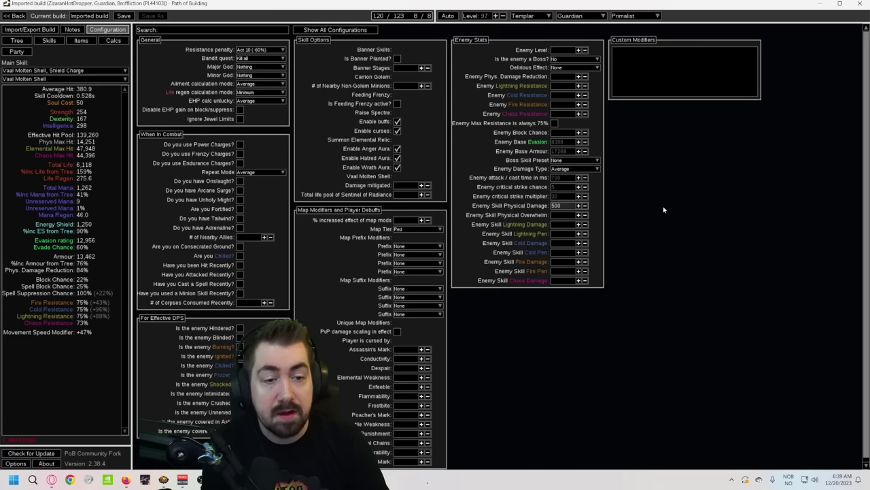
key("BackSpace")
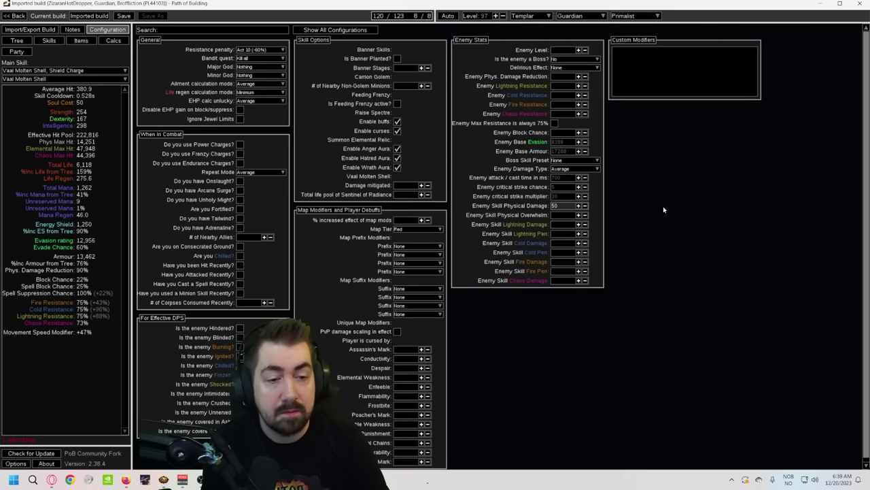
type("0")
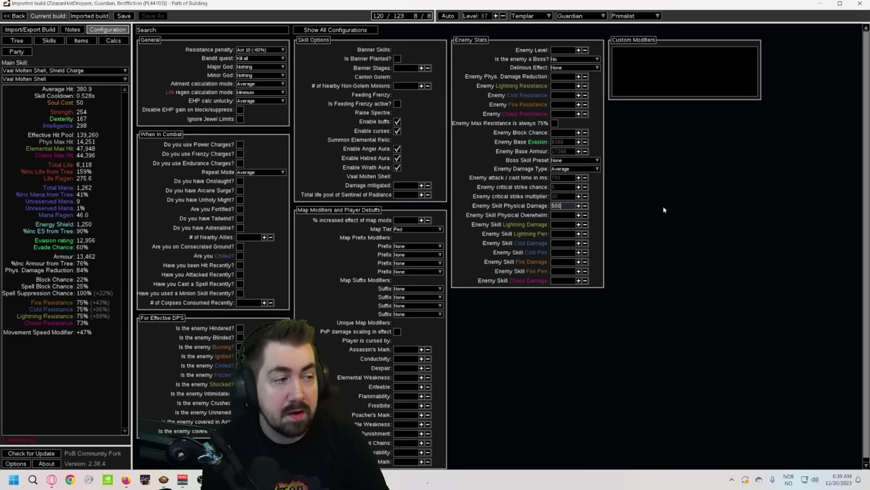
Step: Set the enemy skill physical damage to 2000 and check the build's calculations
key("BackSpace")
key("BackSpace")
key("BackSpace")
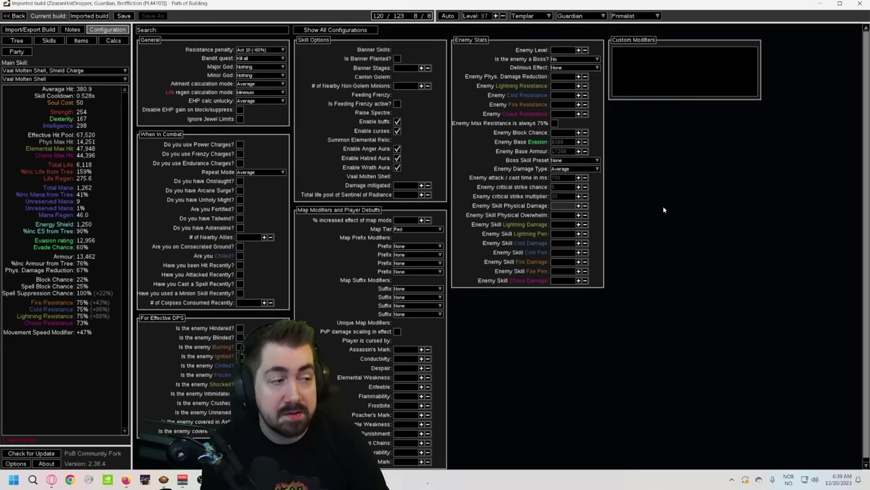
type("2000")
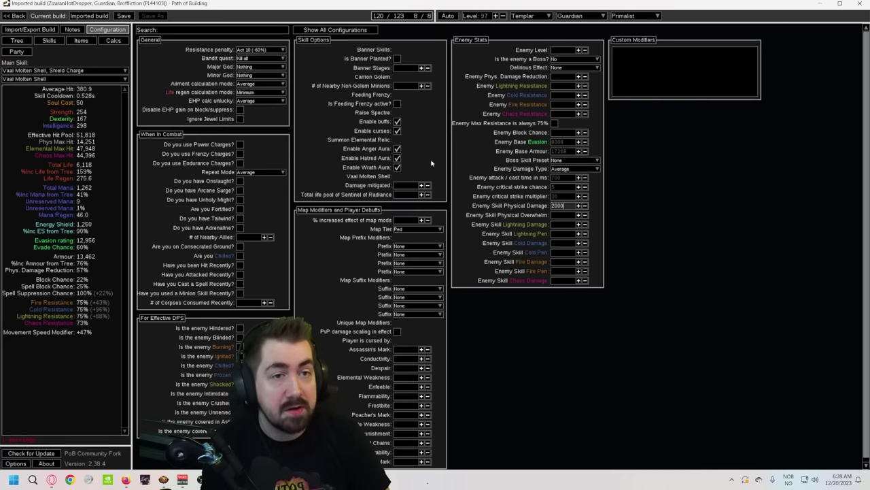
left_click(114, 40)
left_click(108, 30)
Step: Set the enemy to Guardian/Pinnacle Boss with the Shaper Slam skill preset, and check the calculated maximum hit taken
left_click(574, 59)
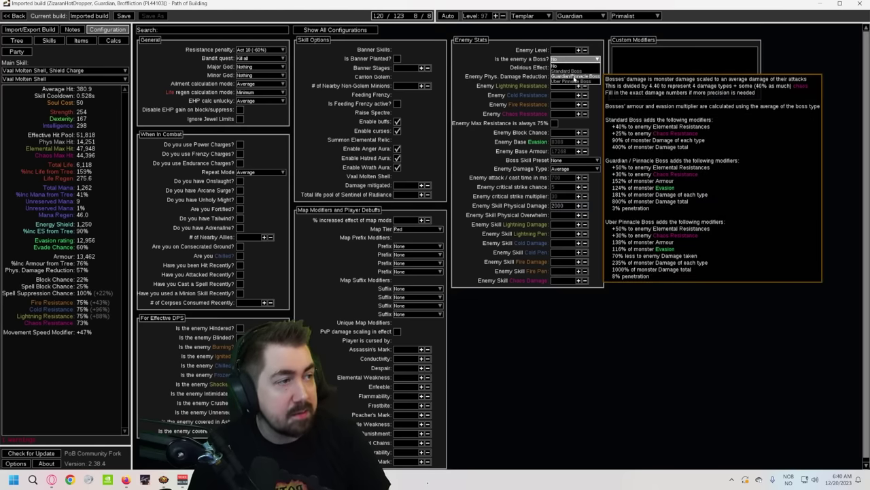
left_click(574, 78)
left_click(584, 160)
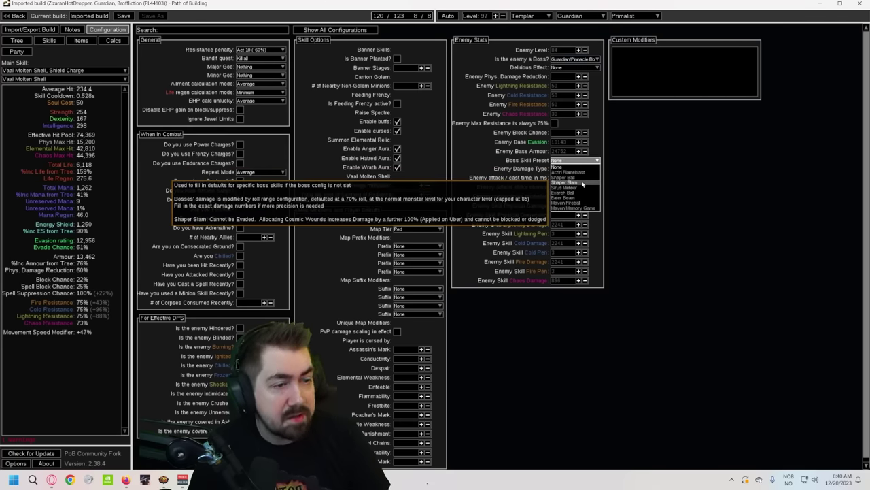
left_click(583, 184)
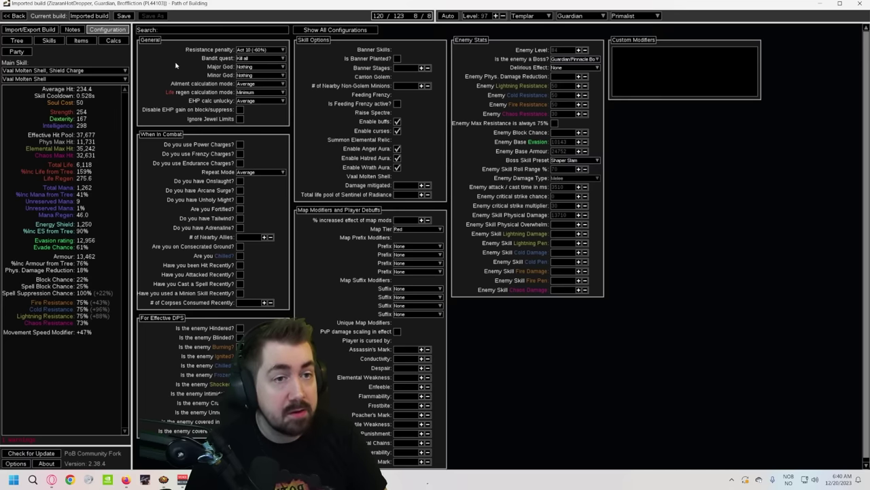
left_click(113, 40)
mouse_move(215, 378)
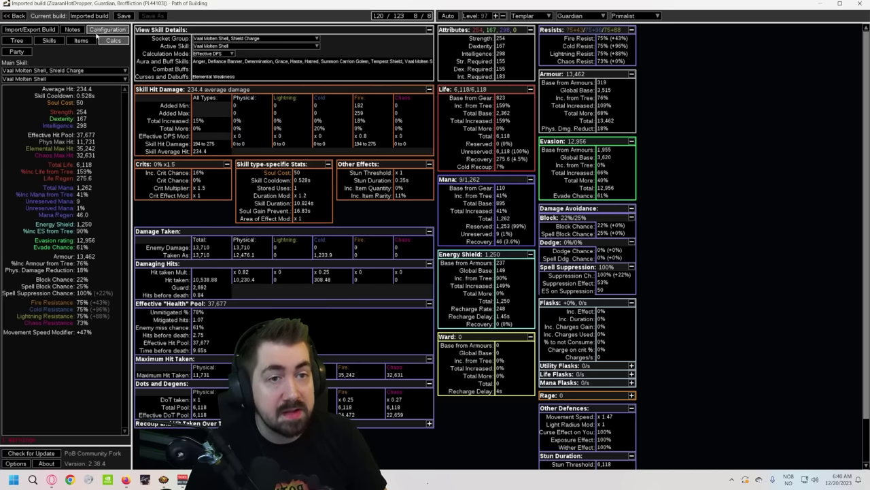
Step: Change the enemy boss type to Uber Pinnacle Boss and view the resulting damage calculations
left_click(108, 30)
left_click(575, 59)
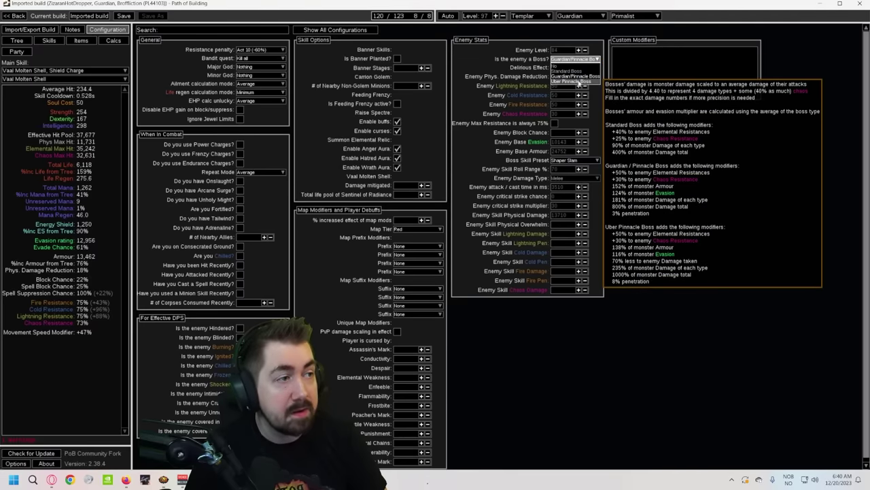
left_click(571, 83)
left_click(110, 43)
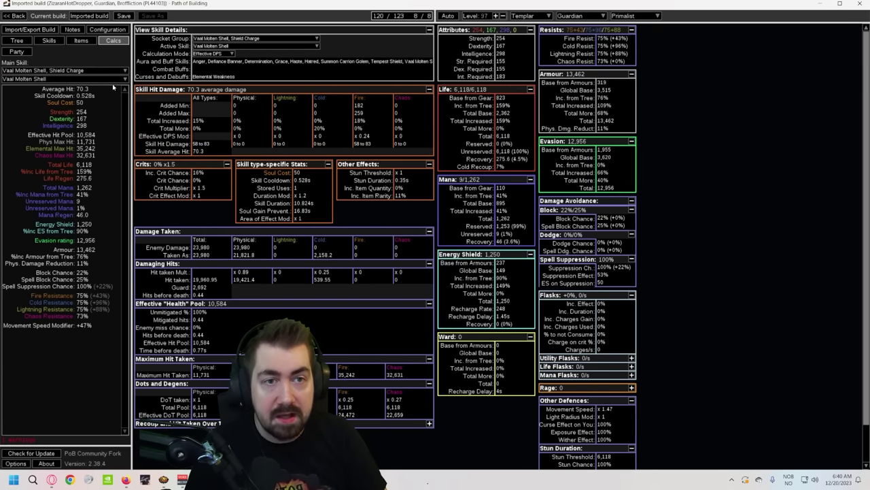
Step: Disable the Vaal Molten Shell gem in the helmet's socket group and review the recalculated defences
left_click(50, 41)
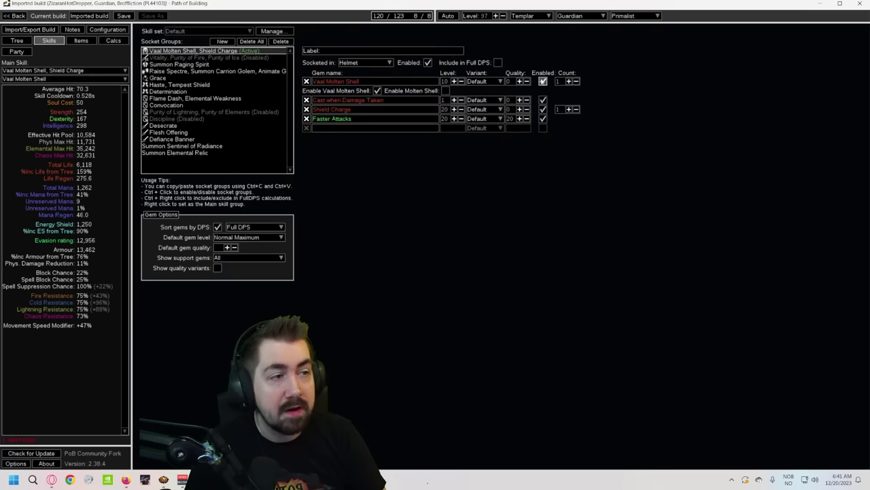
left_click(543, 81)
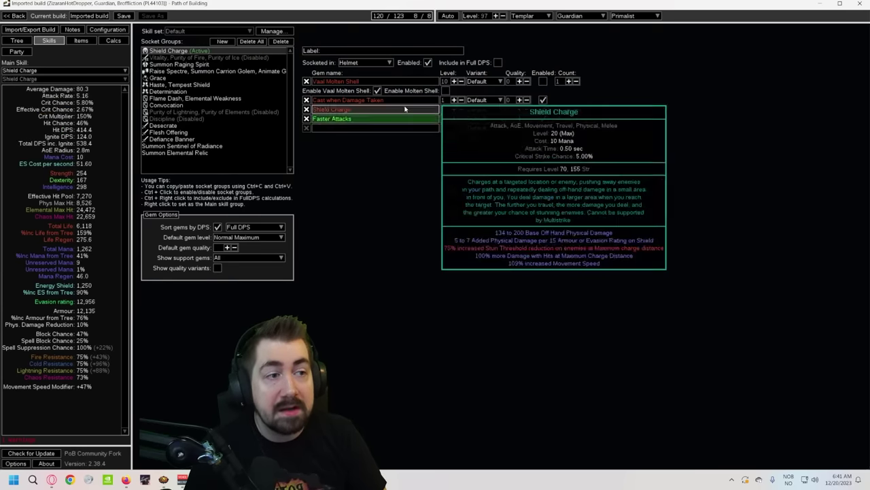
left_click(378, 91)
left_click(113, 40)
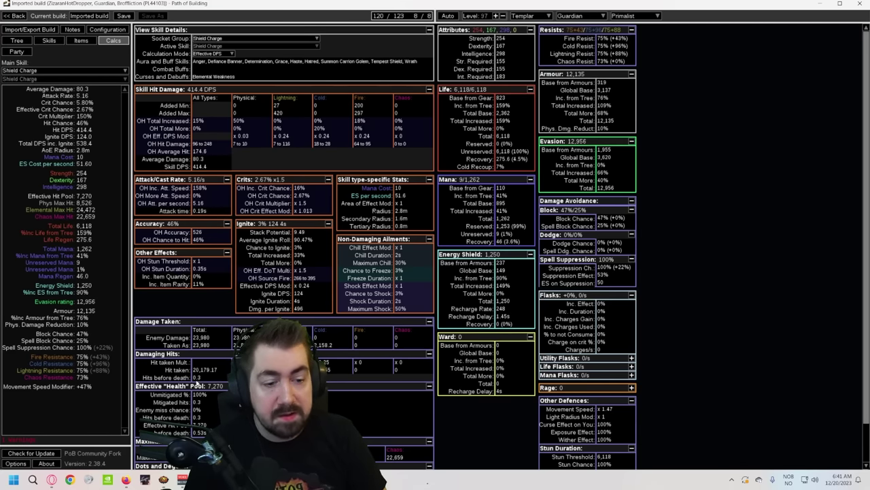
Step: Set the enemy boss type back to Guardian/Pinnacle Boss and view the calculations without Vaal Molten Shell
left_click(108, 29)
left_click(575, 59)
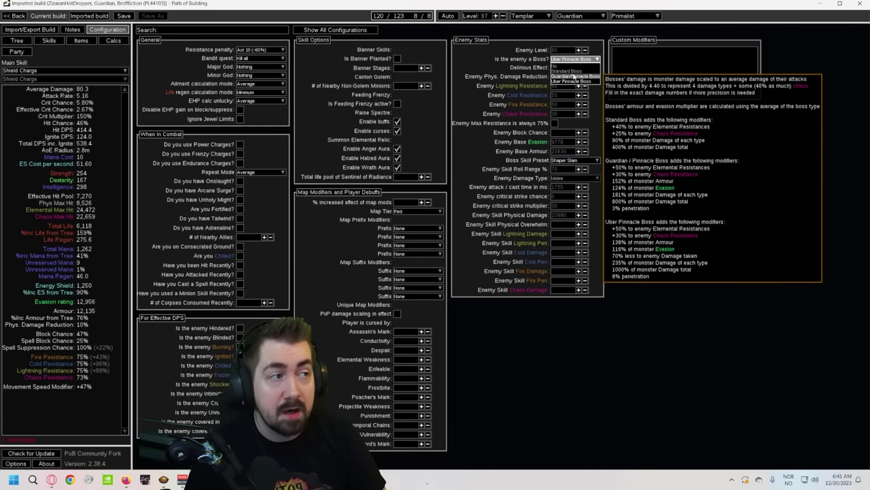
left_click(575, 77)
left_click(113, 40)
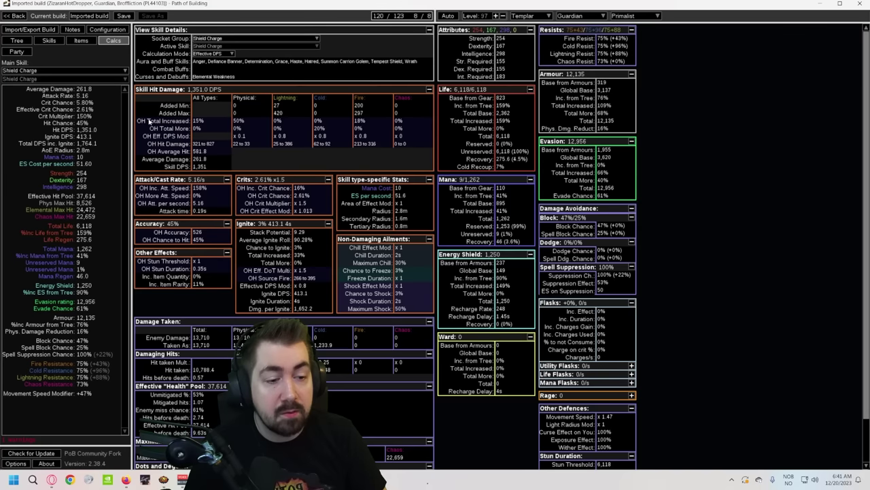
Step: Replace the equipped Bramble Shell, Sadist Garb with another body armour to compare the build's defences
left_click(81, 41)
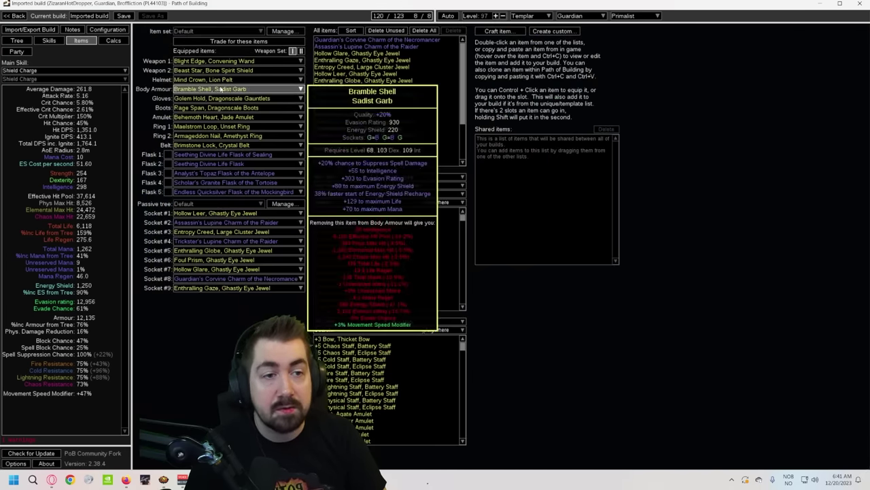
left_click(224, 89)
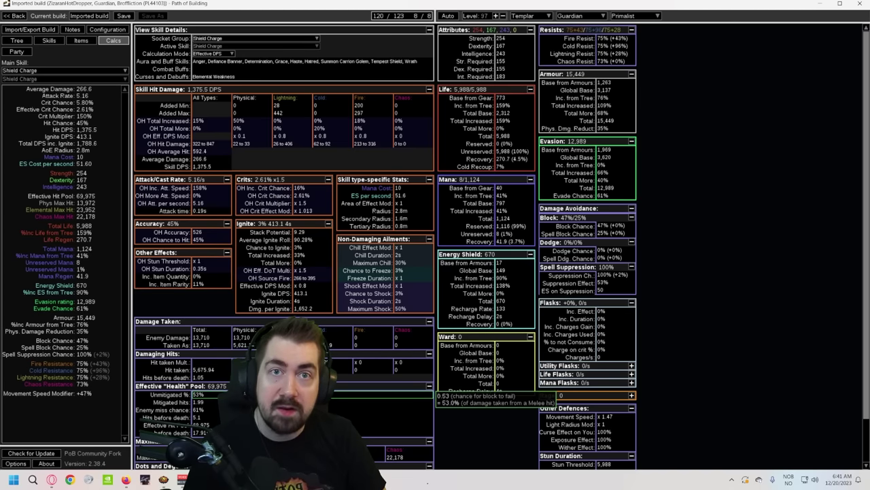
Step: Compare body armours by equipping Bramble Shell, Sadist Garb, re-equipping Lightning Coil, Desert Brigandine, and viewing the damage calculations
mouse_move(190, 417)
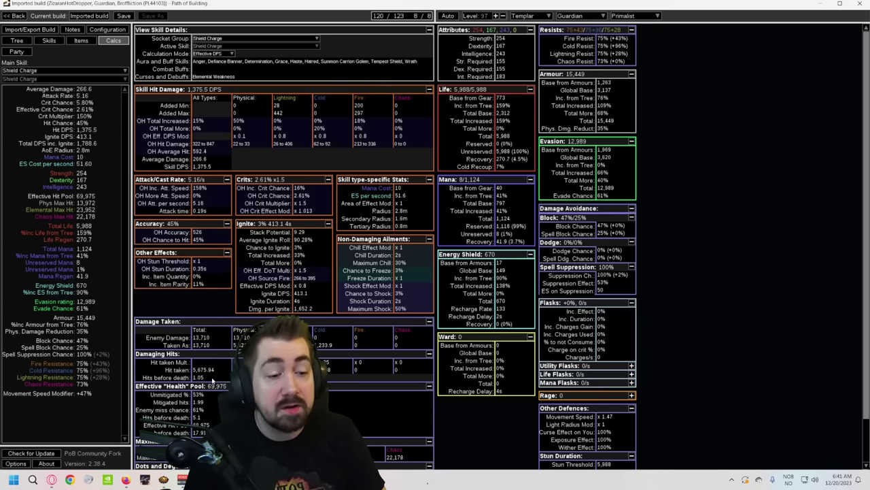
left_click(81, 40)
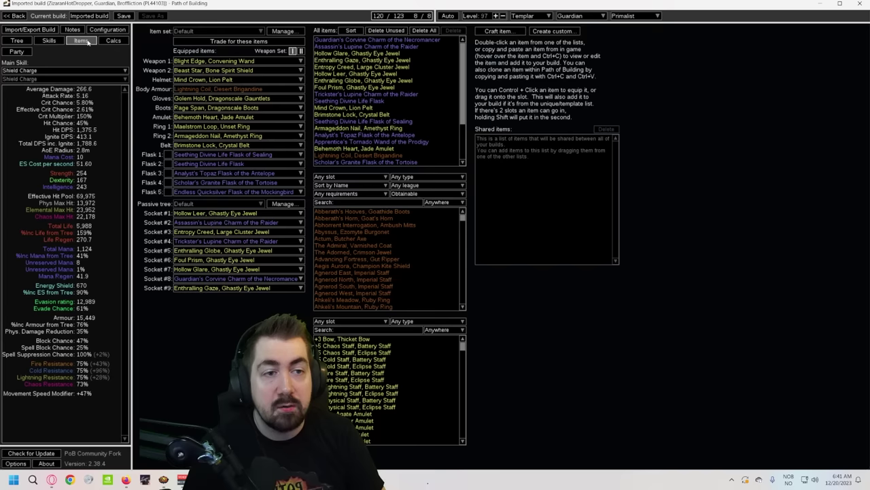
left_click(214, 90)
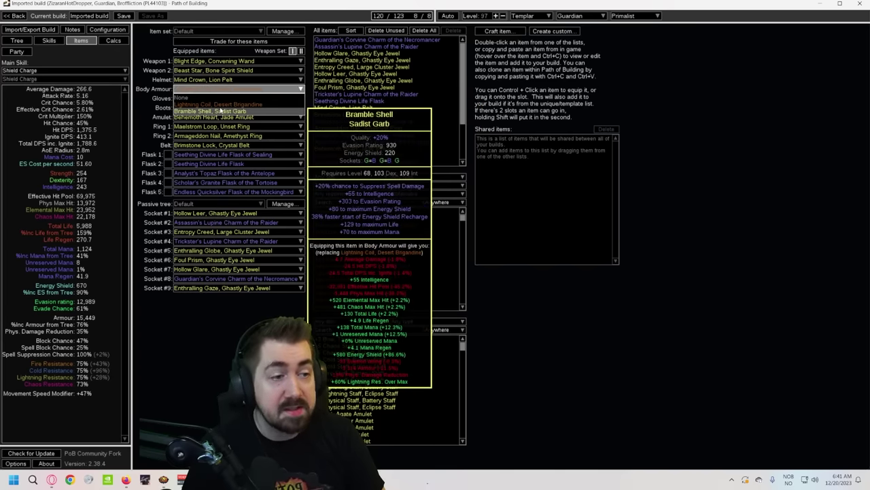
left_click(221, 110)
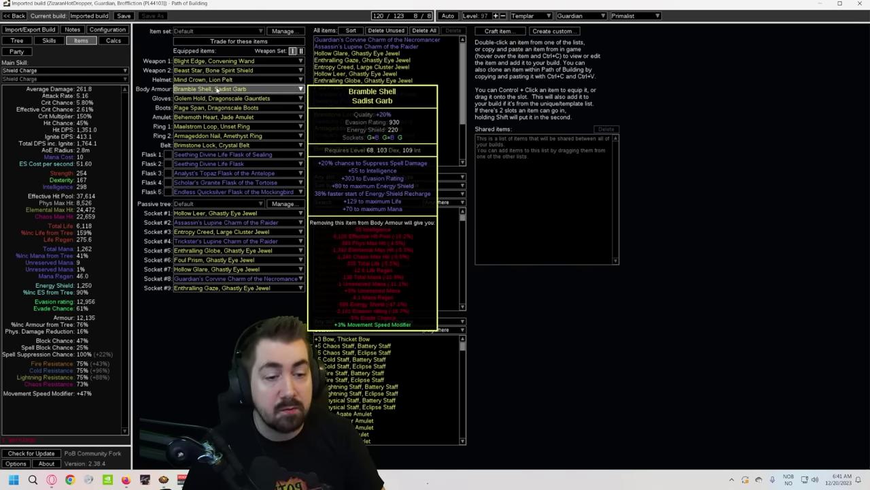
left_click(216, 89)
left_click(217, 118)
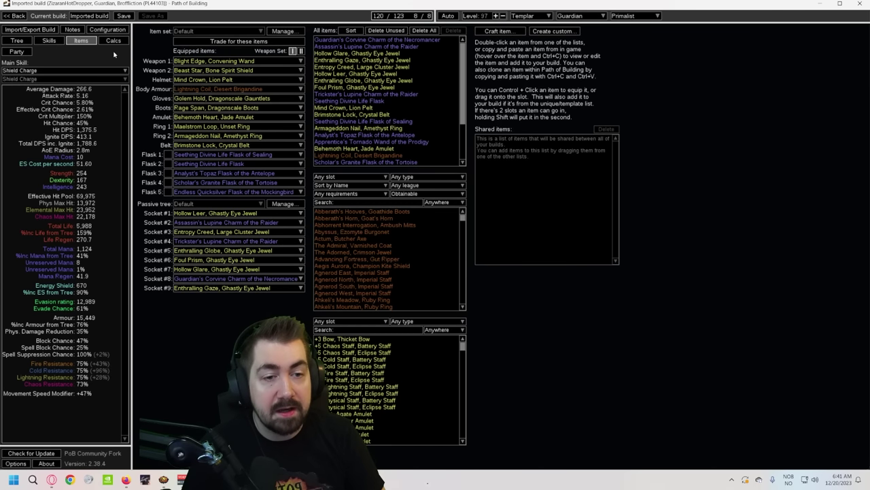
left_click(112, 38)
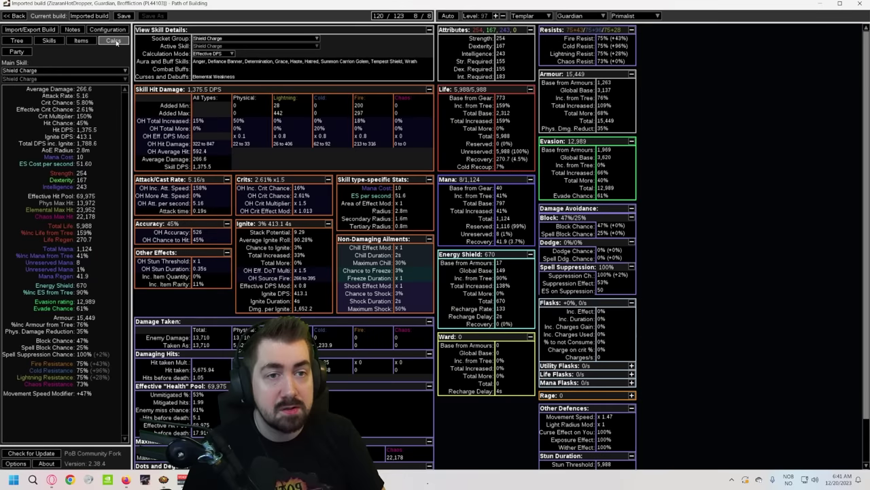
Step: Open the equipped Mind Crown, Lion Pelt helmet from the build's items for editing
left_click(81, 40)
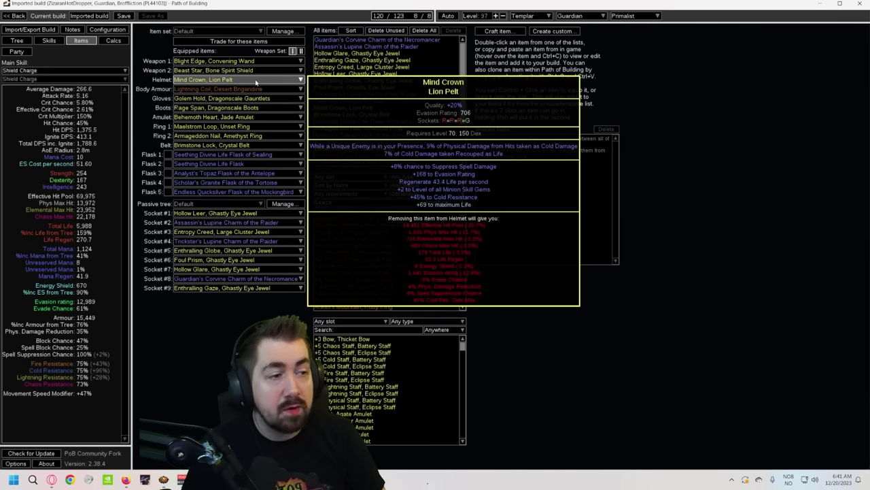
scroll(381, 102, "down", 3)
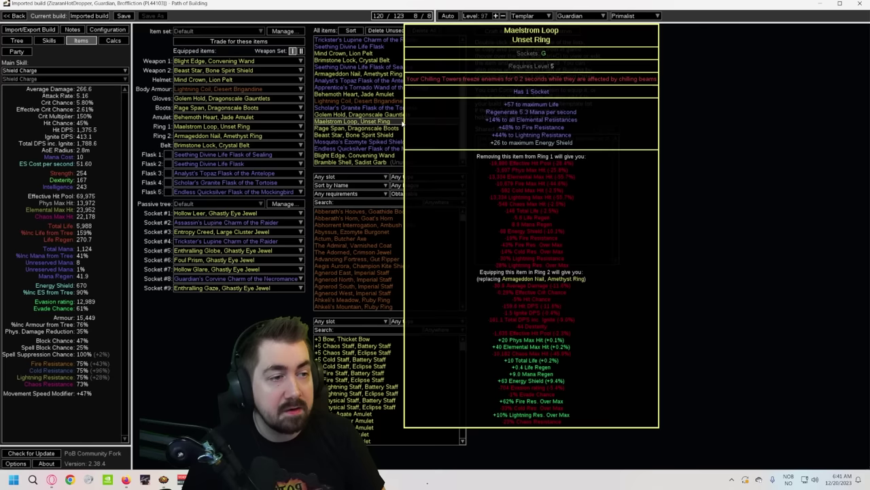
double_click(343, 53)
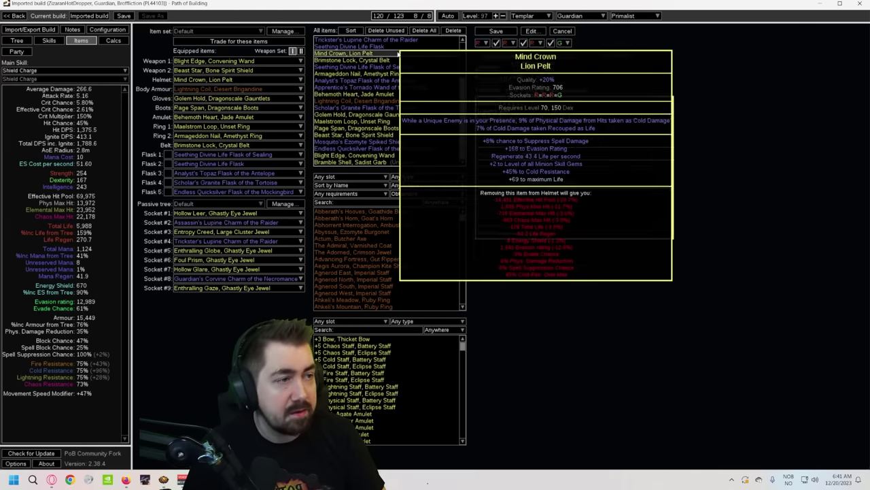
left_click(498, 78)
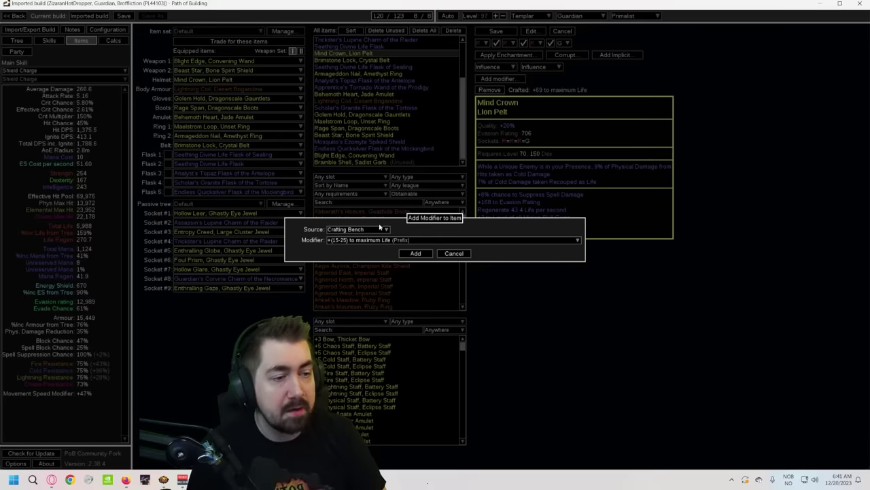
left_click(380, 229)
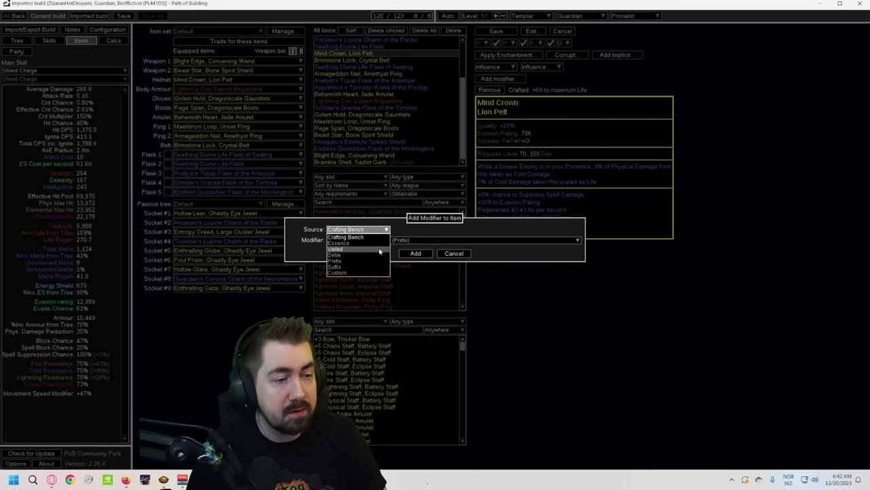
left_click(464, 225)
left_click(465, 254)
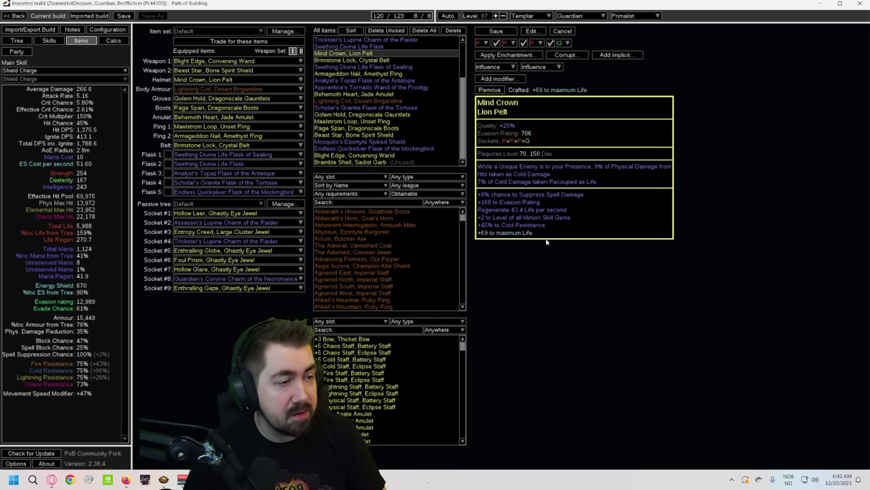
Step: Replace the helmet's crafted +69 to maximum Life with the prefix 8% of Physical Damage from Hits taken as Fire Damage
left_click(532, 31)
left_click(413, 334)
left_click(497, 79)
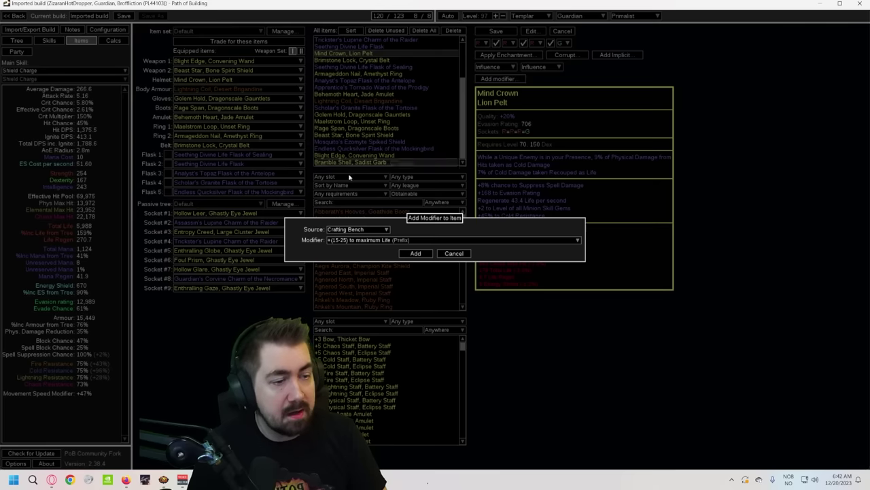
left_click(355, 229)
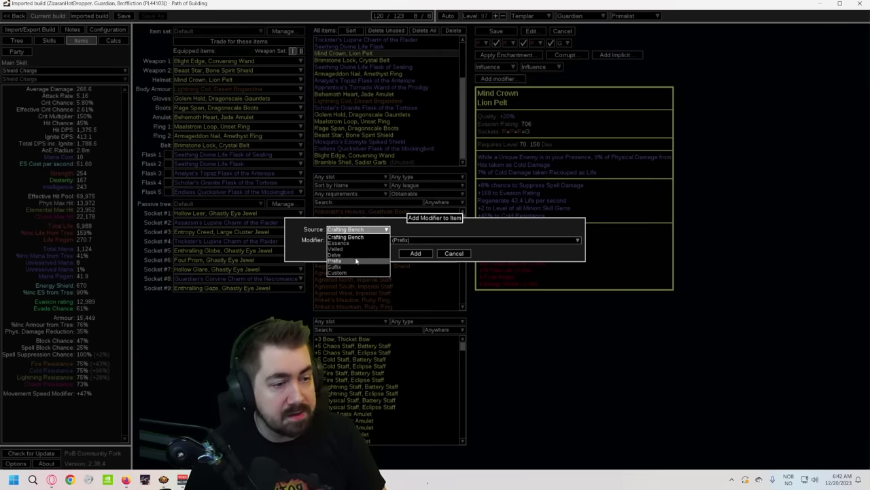
left_click(355, 260)
left_click(401, 240)
type("fire")
key("Return")
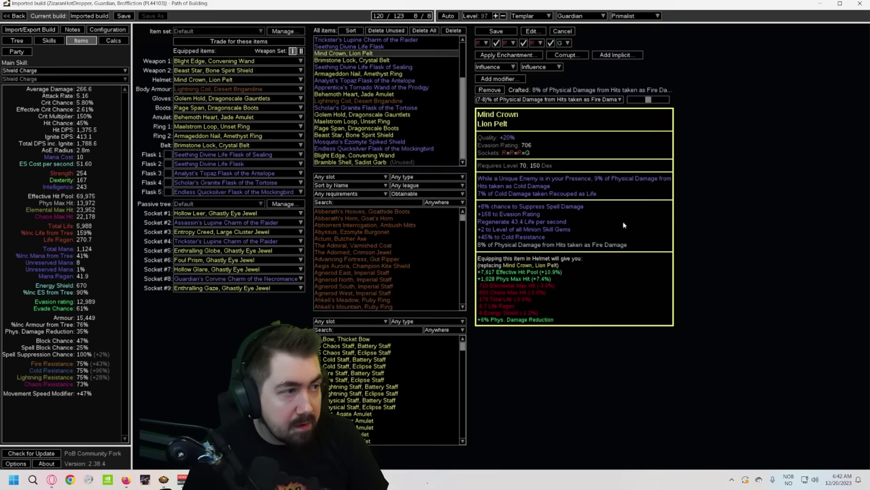
Step: Save the modified Mind Crown, Lion Pelt helmet and review the recalculated damage taken
left_click(497, 31)
left_click(113, 40)
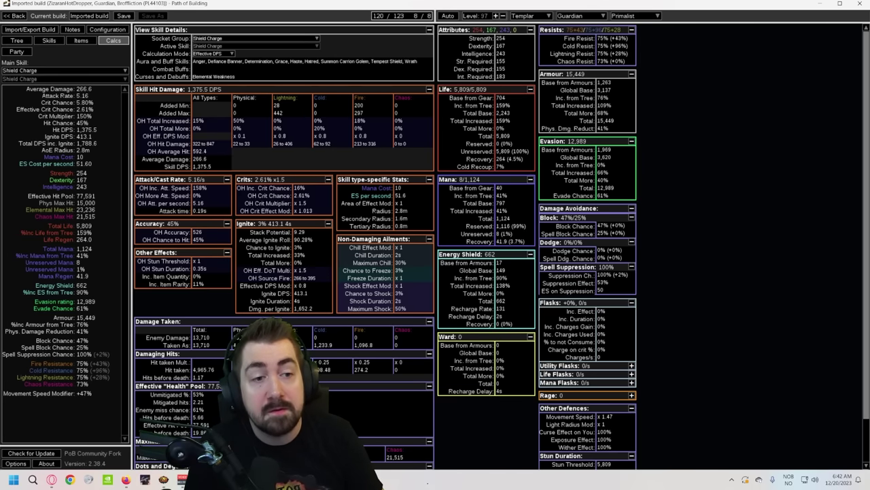
mouse_move(258, 345)
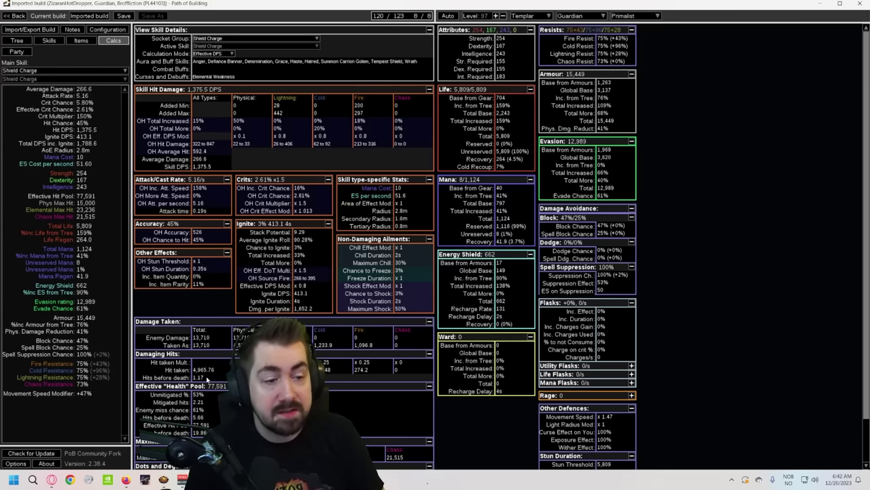
Step: Set the enemy critical strike chance to 100 and view the resulting damage calculations
left_click(112, 30)
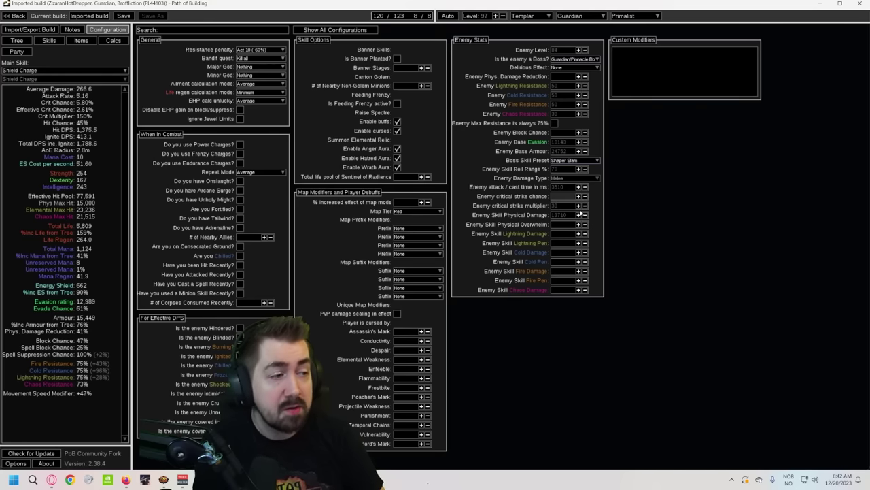
type("100")
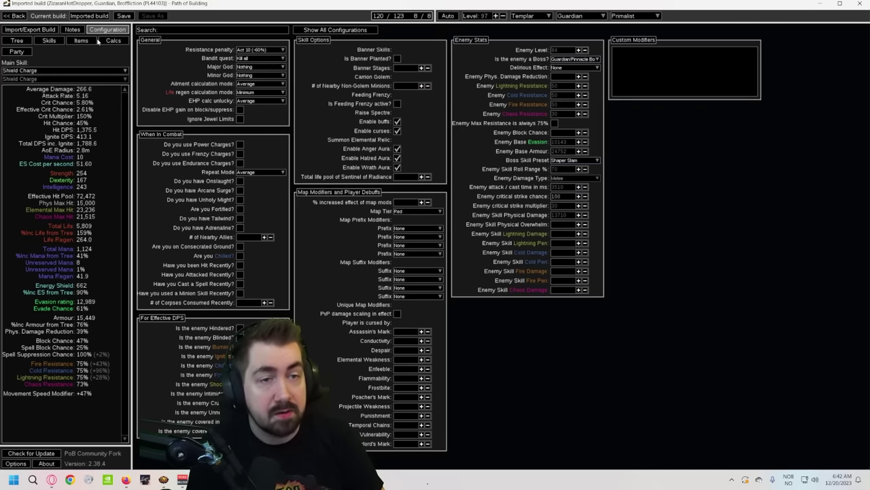
left_click(113, 41)
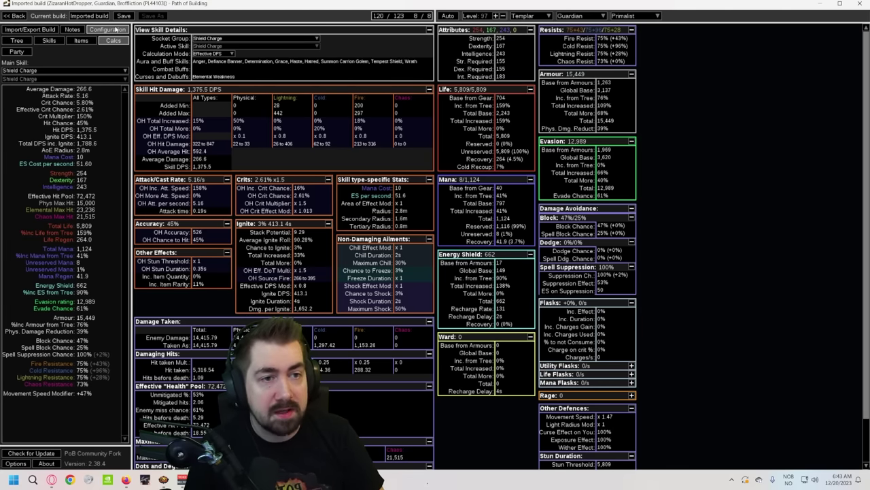
Step: Review the build's passive tree, equipped items and calculations, including the defensive effect of the Analyst's Topaz Flask of the Antelope
left_click(77, 43)
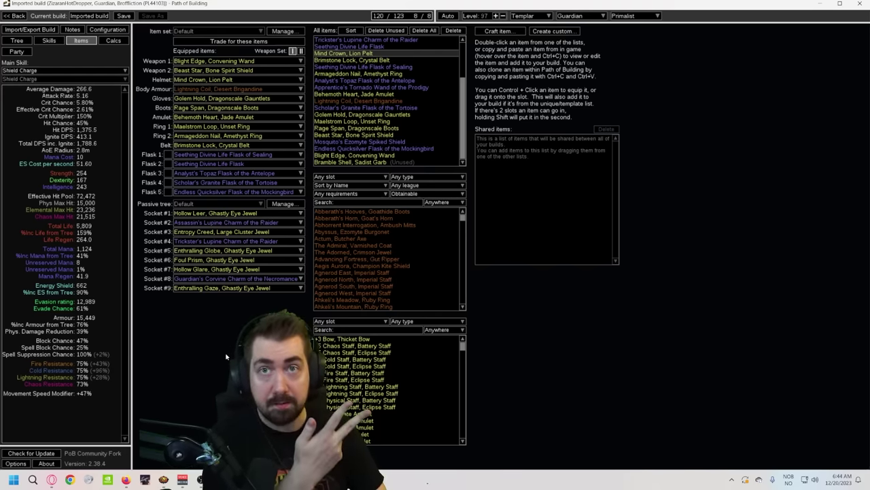
left_click(16, 40)
scroll(461, 241, "up", 3)
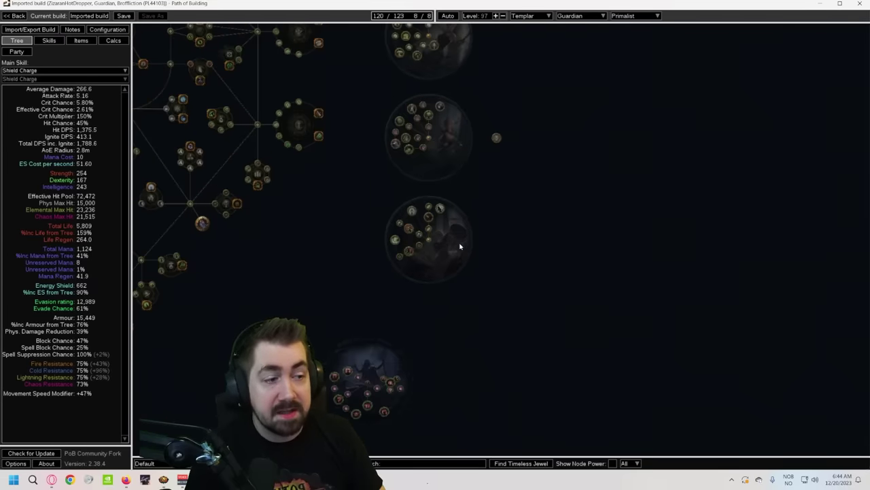
left_click_drag(447, 147, 453, 190)
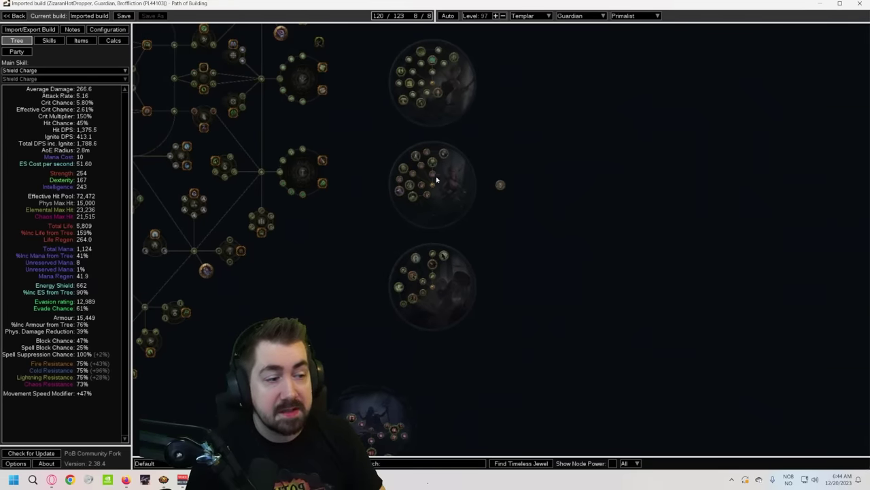
left_click(81, 40)
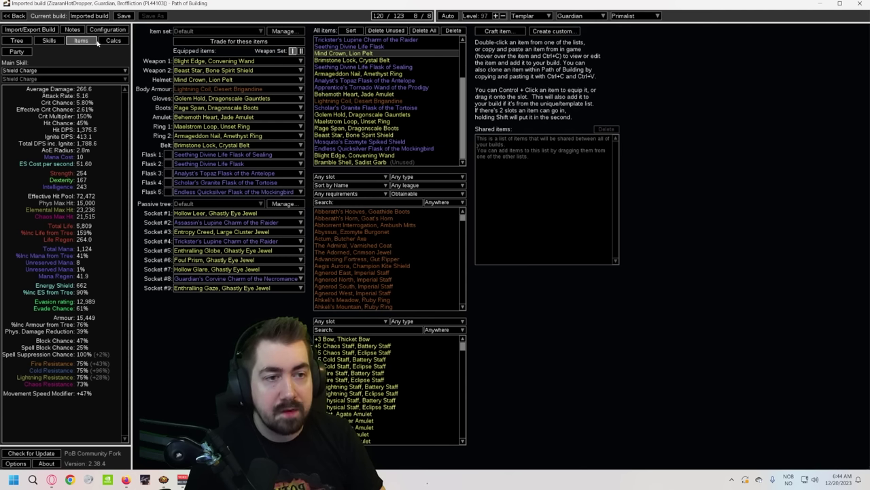
left_click(113, 40)
left_click(80, 40)
mouse_move(221, 176)
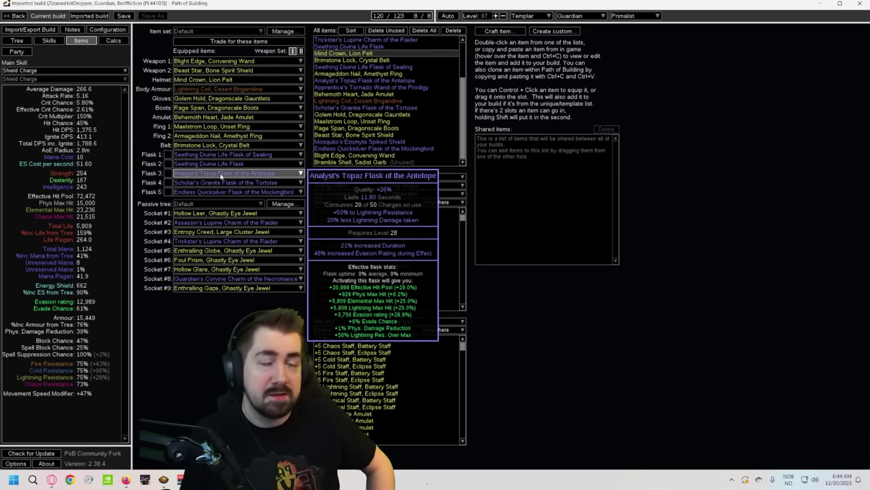
mouse_move(188, 88)
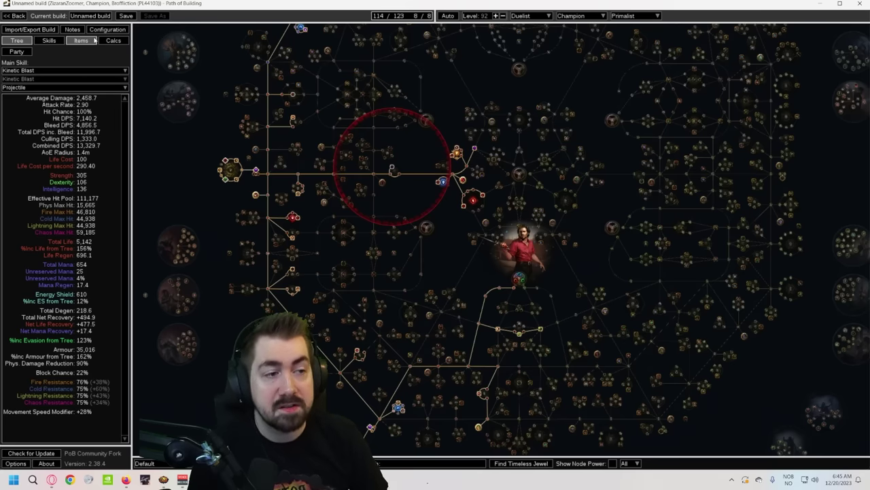
Step: Allocate the Divine Flesh passive inside the timeless jewel's radius on the Champion build's passive tree
left_click_drag(362, 157, 334, 221)
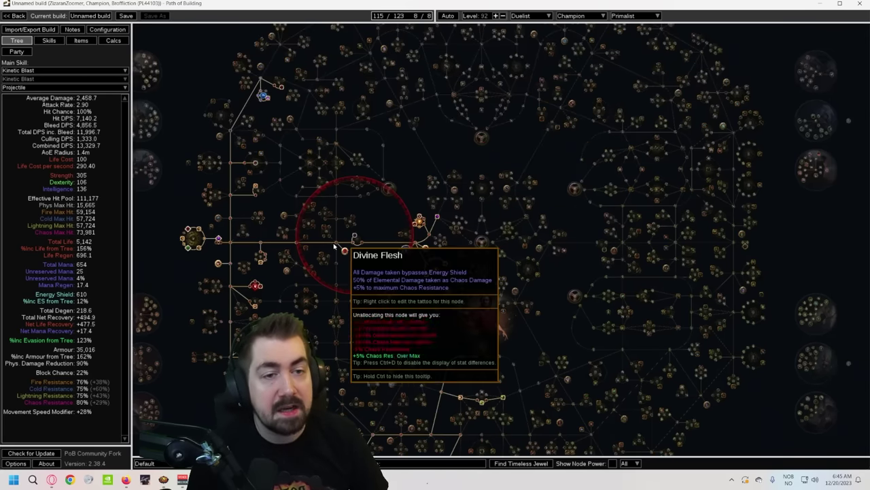
left_click(345, 250)
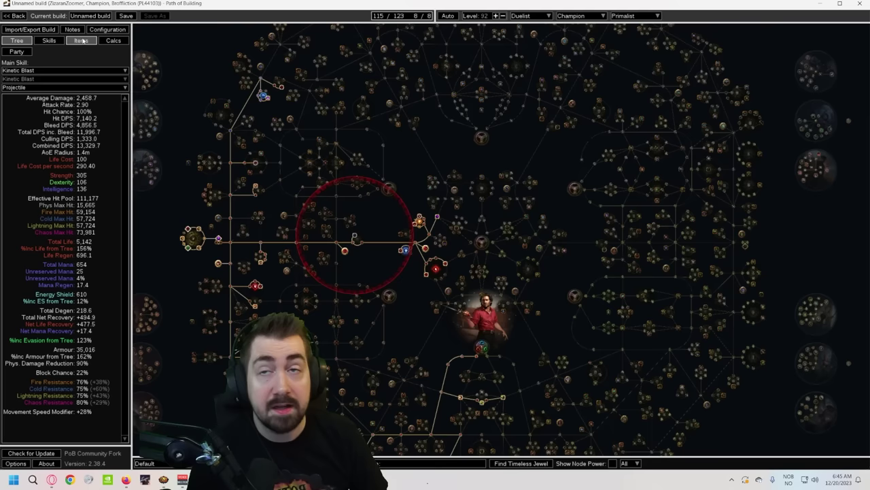
left_click_drag(391, 320, 393, 272)
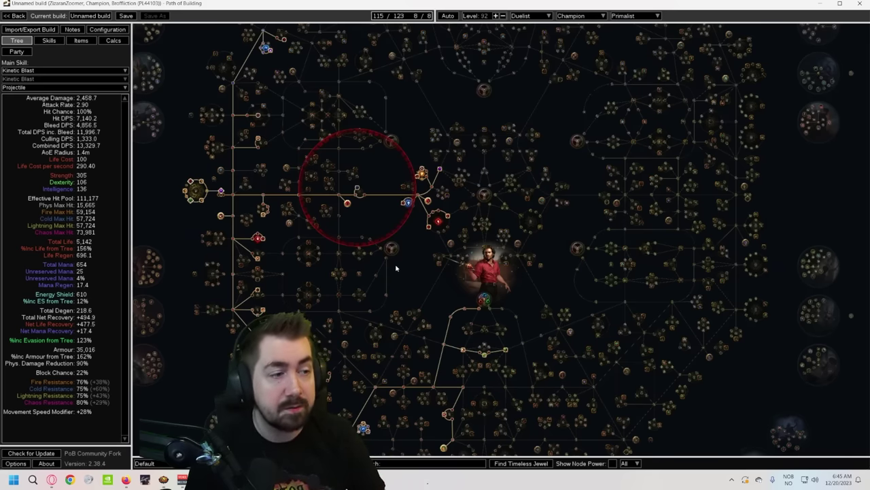
Step: Examine the details of The Fourth Vow body armour, the Glorious Vanity timeless jewel and the Divine Flesh passive
left_click(93, 41)
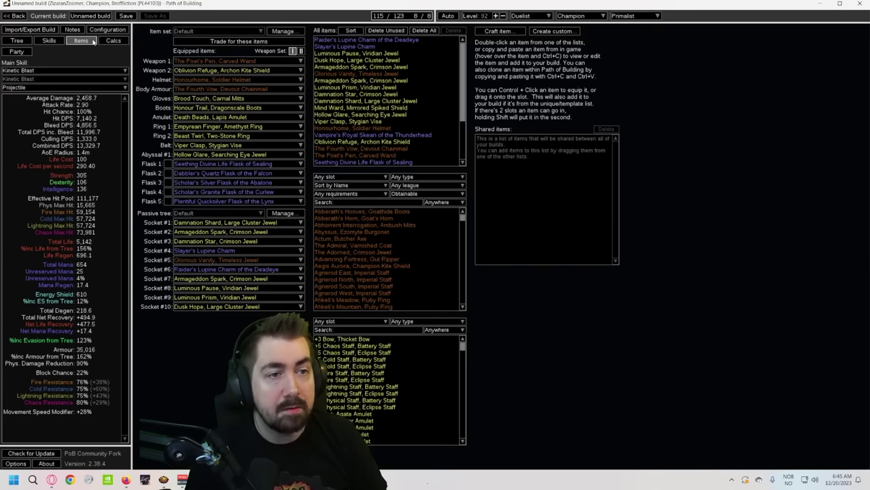
mouse_move(202, 88)
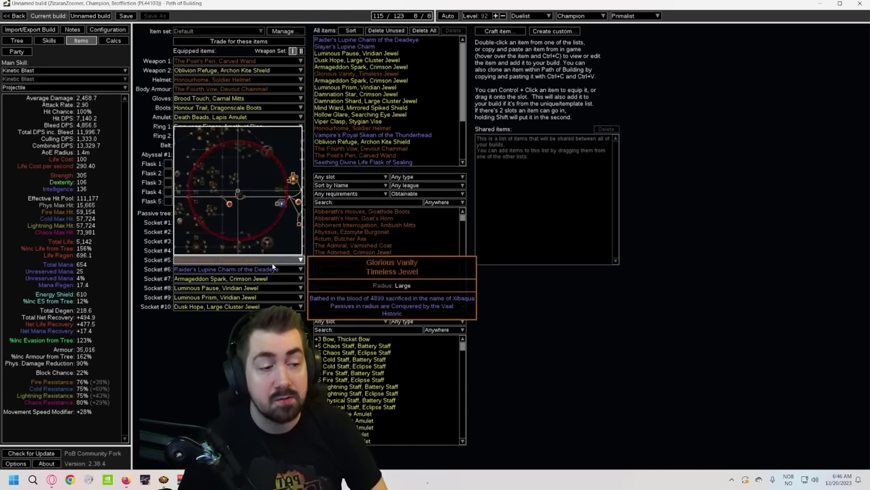
left_click(16, 40)
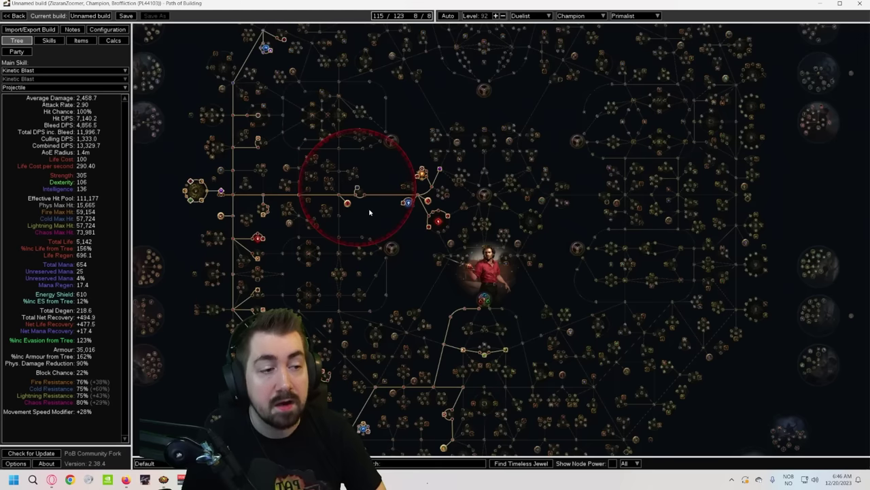
mouse_move(344, 203)
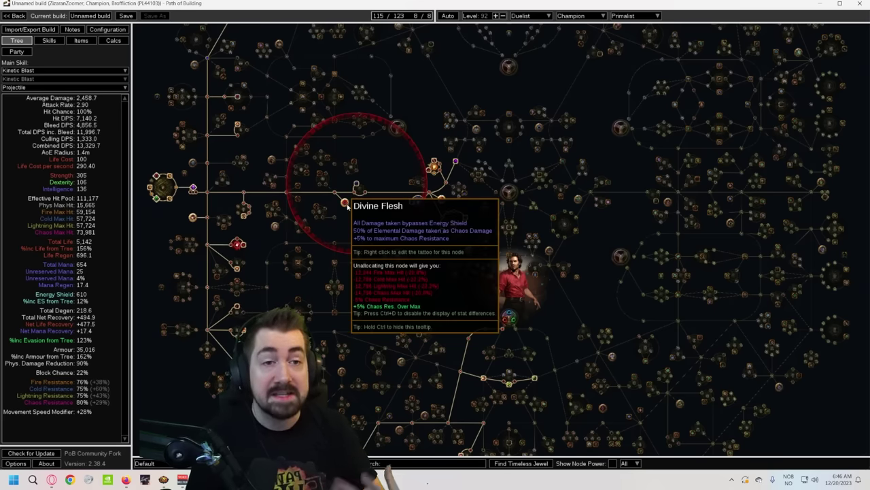
Step: Remove The Fourth Vow so that no body armour is equipped on the Champion build
left_click(81, 40)
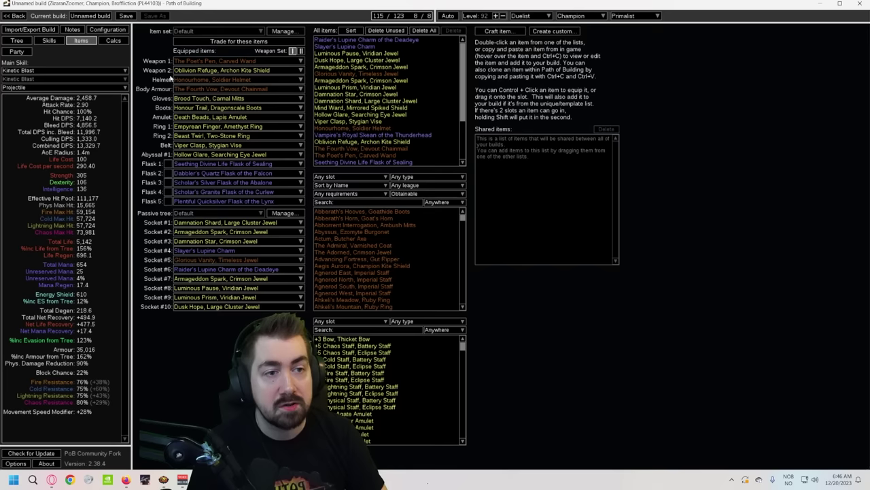
left_click(215, 89)
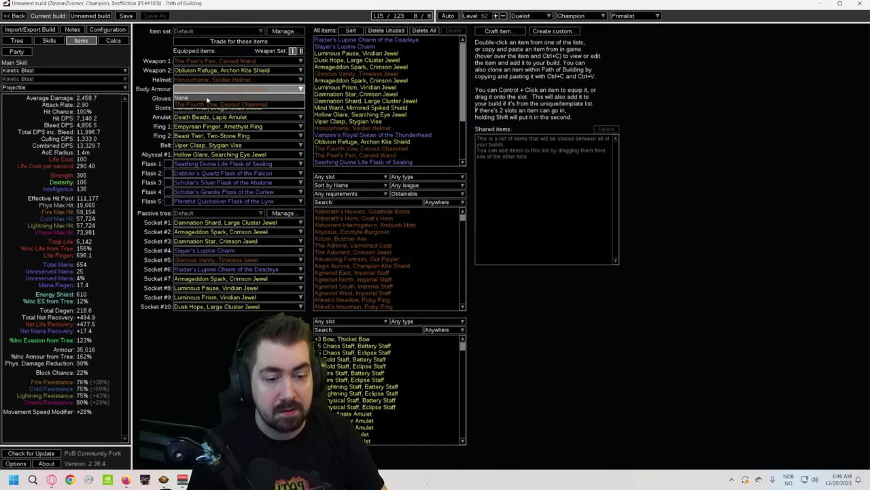
left_click(206, 100)
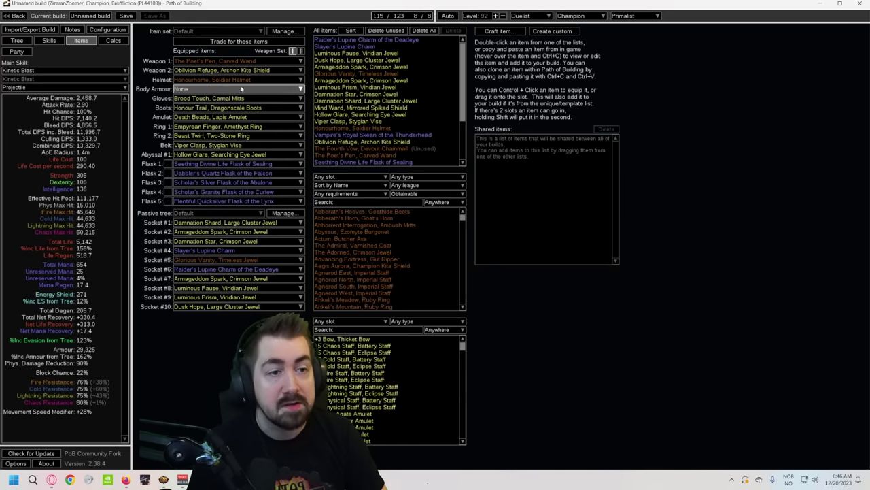
left_click(49, 40)
left_click(19, 40)
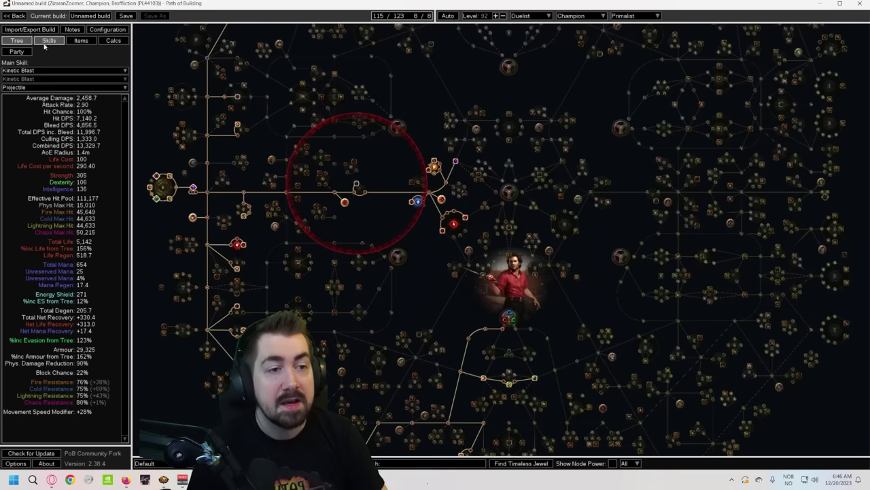
left_click(94, 40)
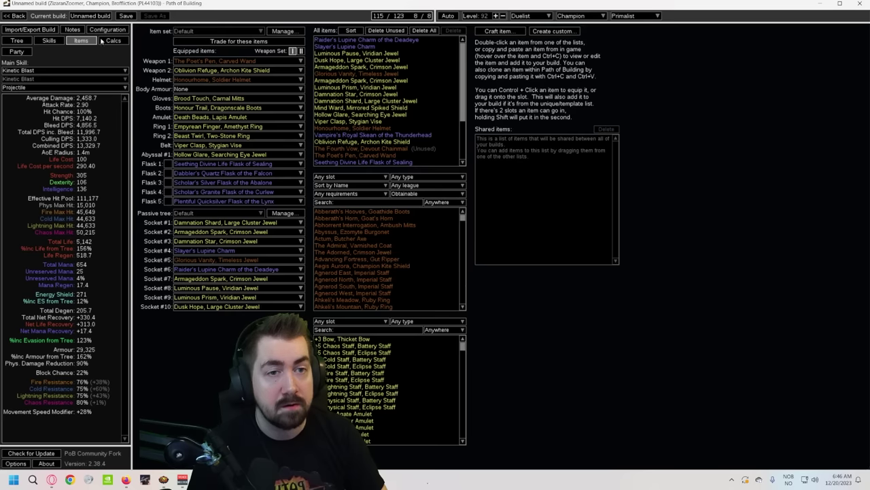
Step: Configure the enemy as a Guardian/Pinnacle Boss and keep its Delirious effect at None
left_click(107, 29)
left_click(575, 60)
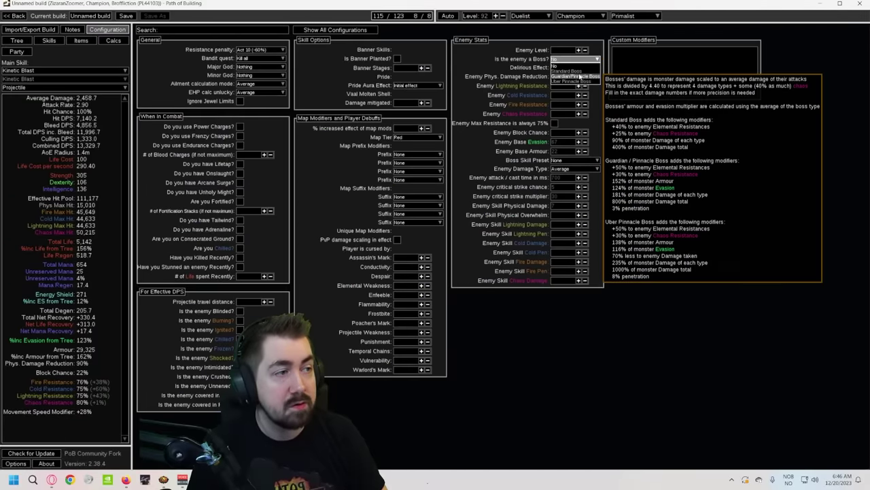
left_click(580, 76)
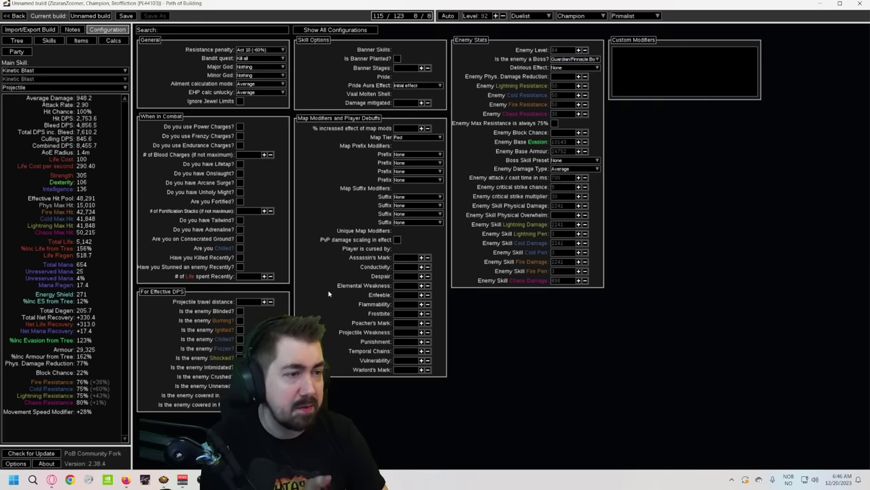
left_click(575, 68)
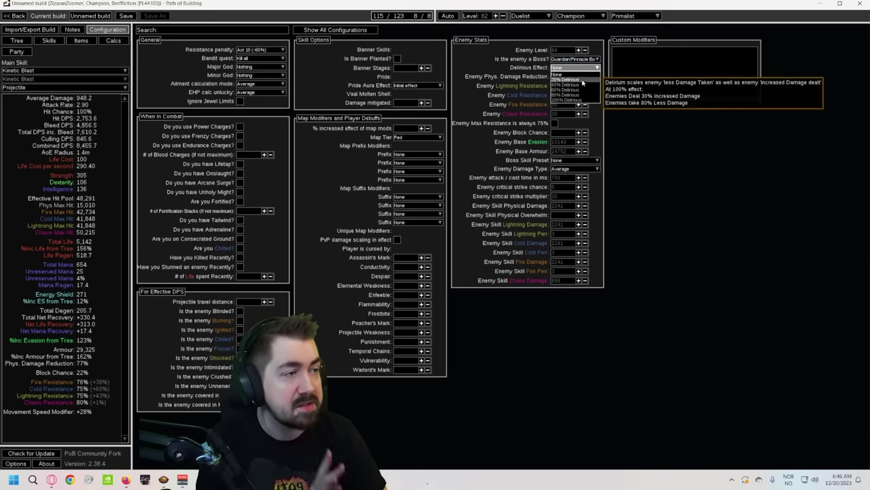
left_click(571, 75)
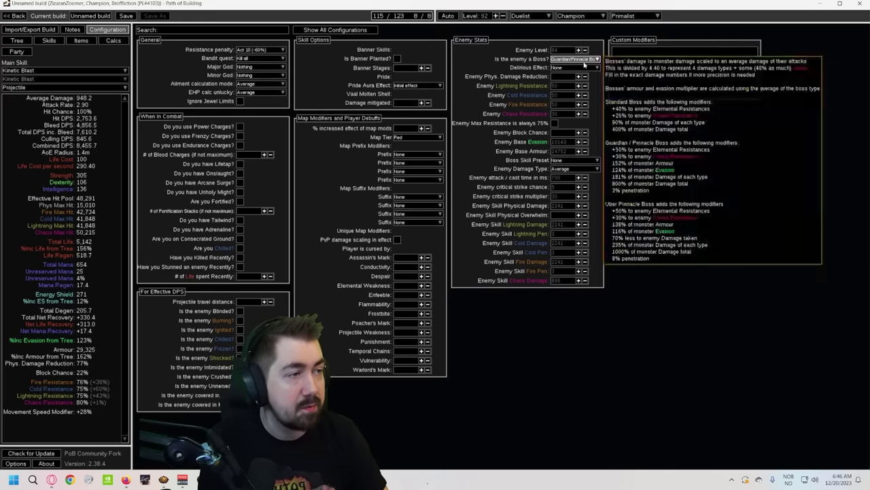
Step: Set the boss skill preset to Shaper Ball with an enemy critical strike chance of 100, and view the damage calculations
left_click(568, 161)
left_click(571, 170)
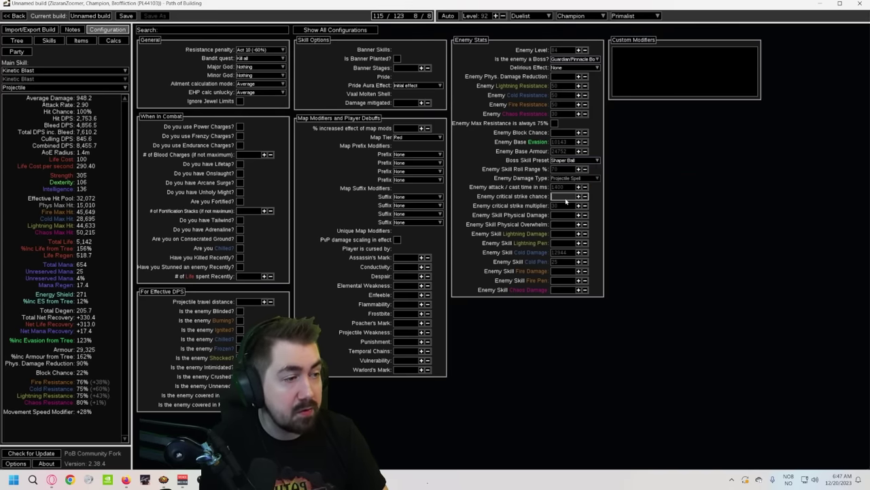
type("100")
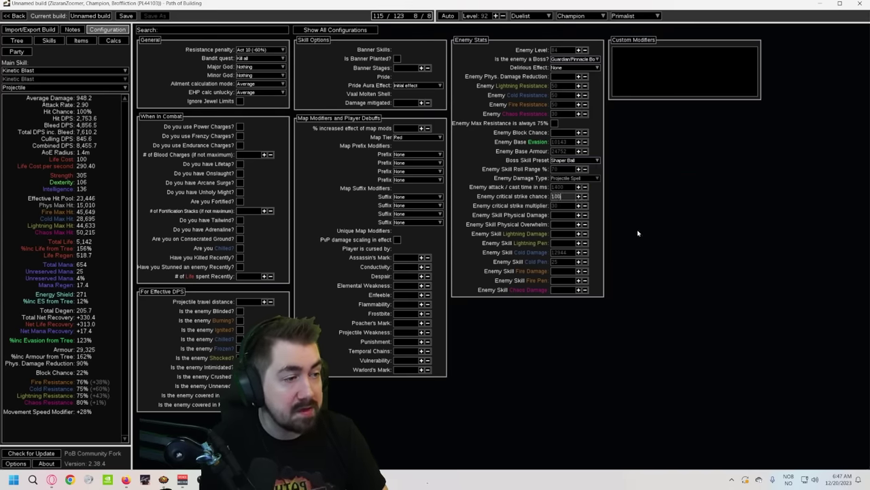
left_click(113, 41)
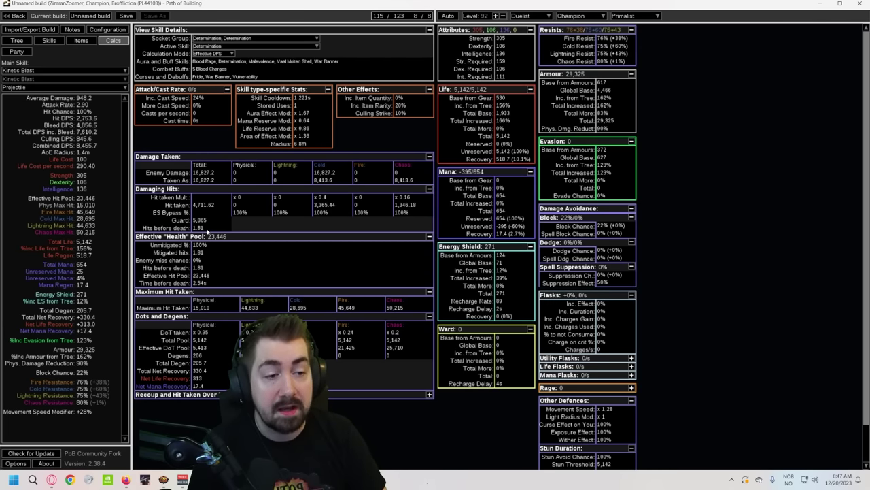
Step: Unallocate the Divine Flesh passive inside the timeless jewel's radius and view the resulting damage calculations
left_click(27, 40)
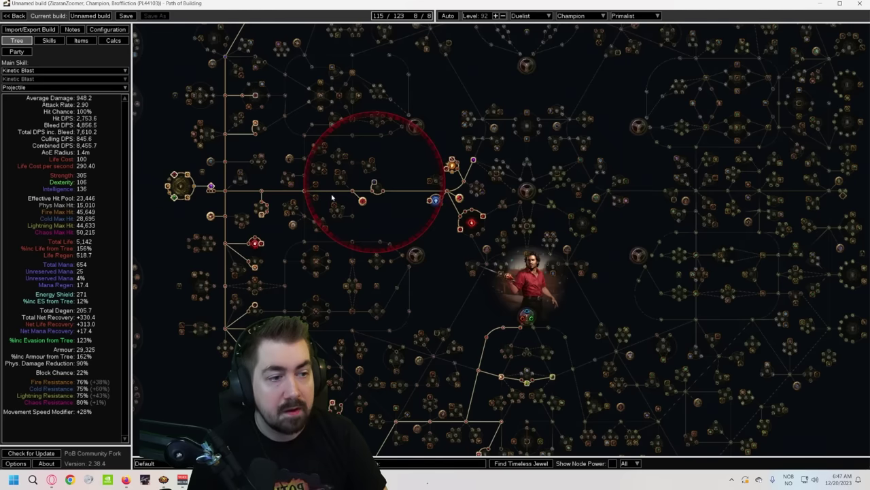
left_click(362, 200)
left_click(113, 41)
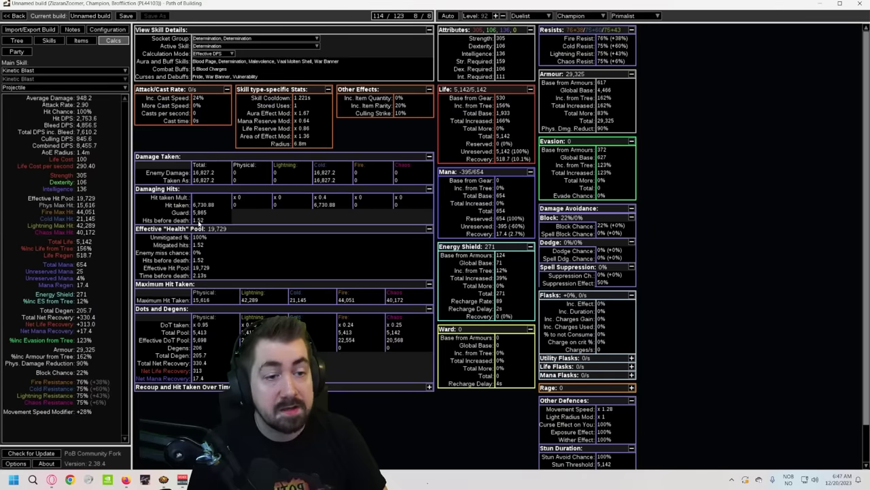
Step: Reallocate Divine Flesh on the passive tree, toggling it once more to compare the stat differences
left_click(16, 40)
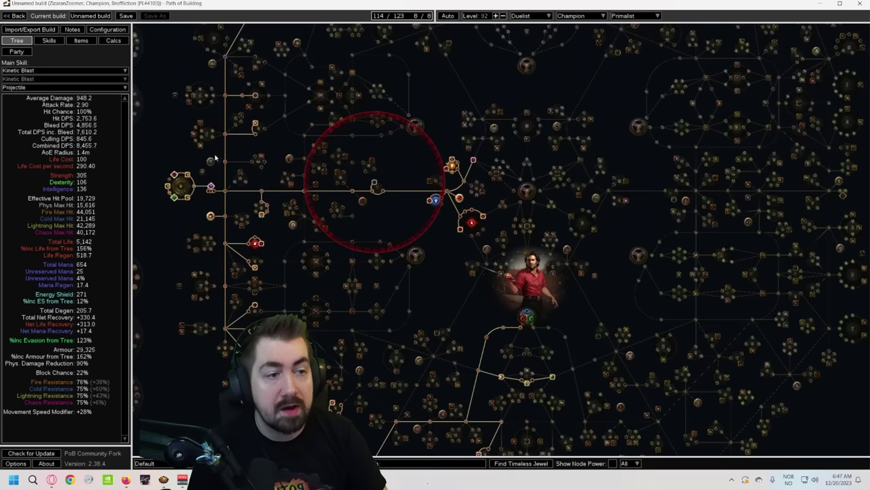
left_click(363, 202)
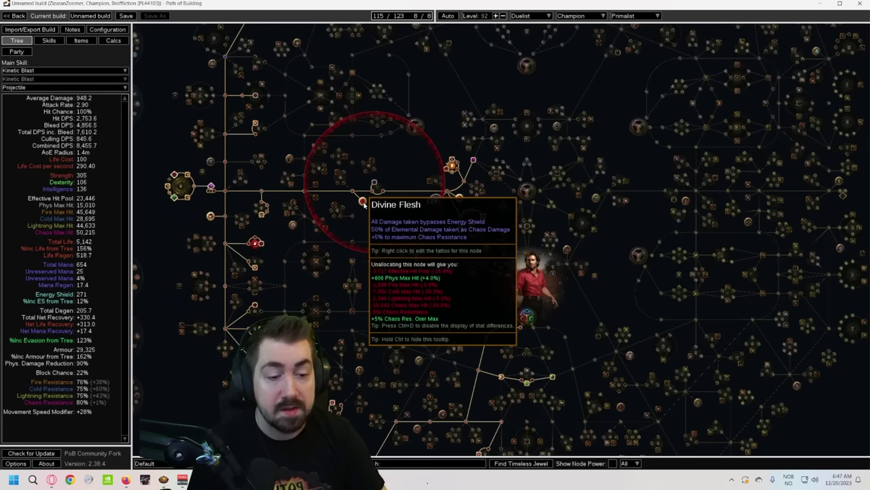
left_click(363, 203)
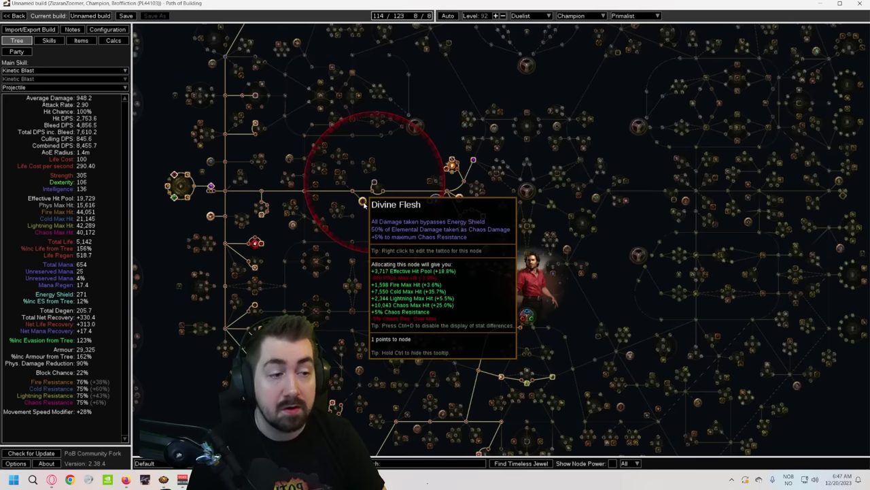
left_click(363, 203)
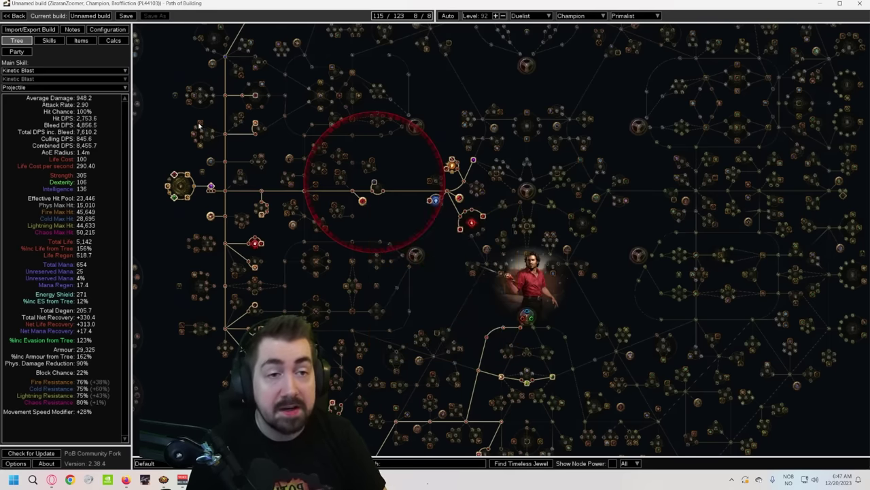
Step: Examine the chaos part of the hit taken in the calculations and review the Shaper Ball enemy settings and passive tree
left_click(113, 41)
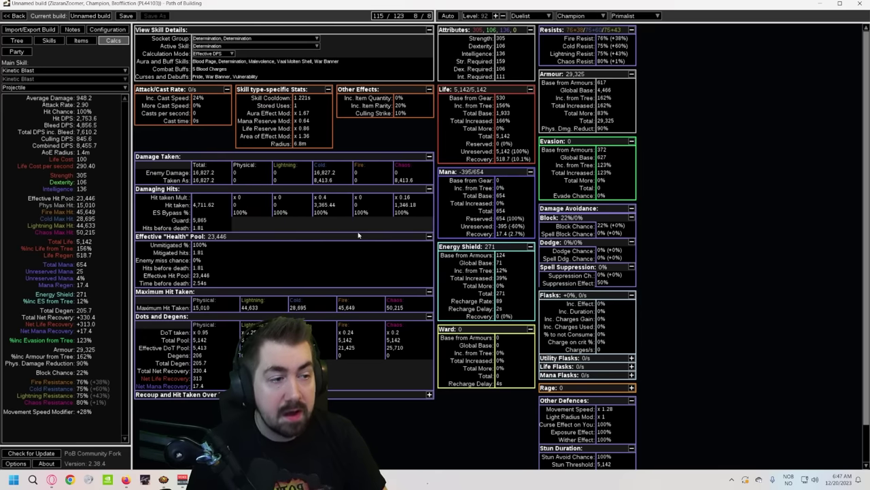
mouse_move(410, 207)
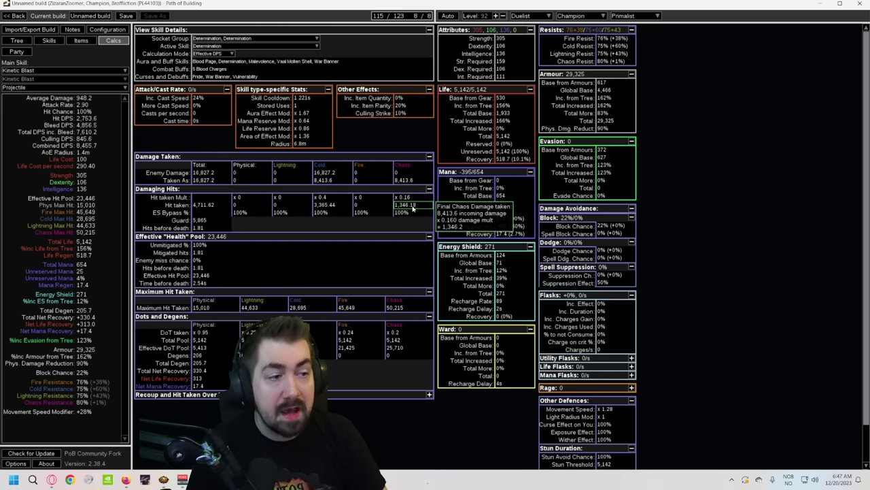
left_click(108, 30)
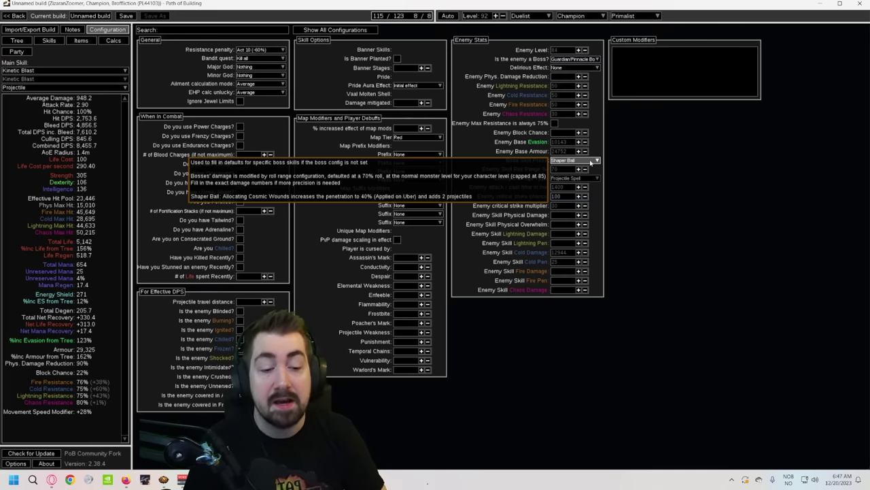
left_click(30, 43)
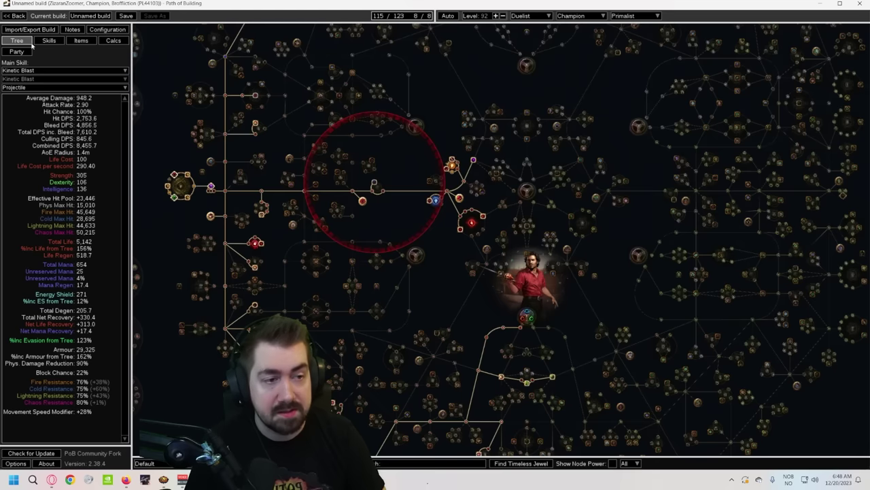
left_click(113, 40)
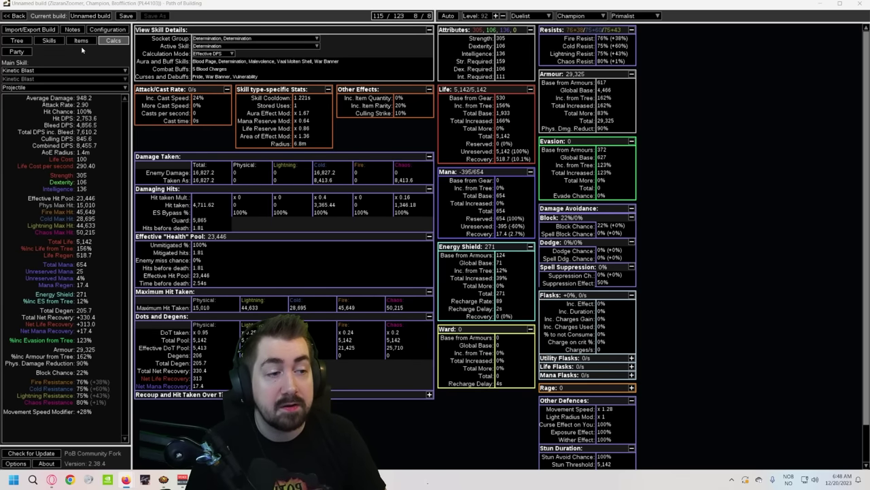
Step: Equip The Fourth Vow, Devout Chainmail in the body armour slot and view the damage calculations with it
left_click(81, 42)
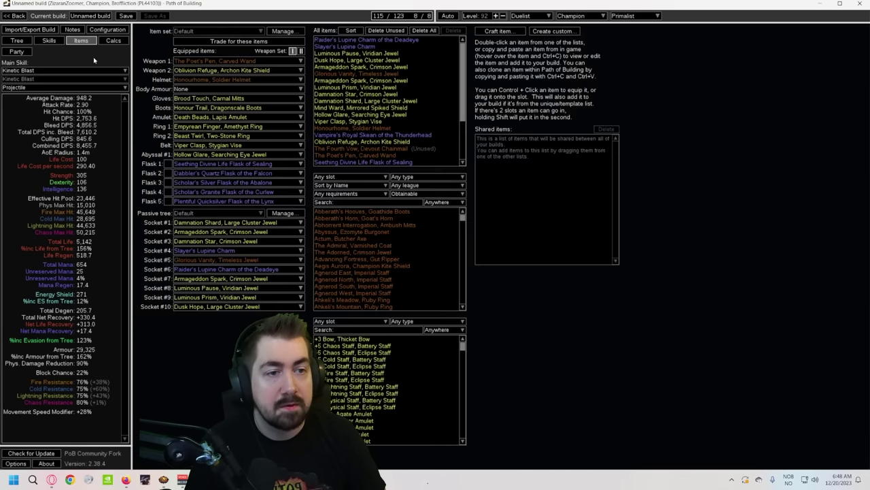
left_click(218, 89)
mouse_move(217, 108)
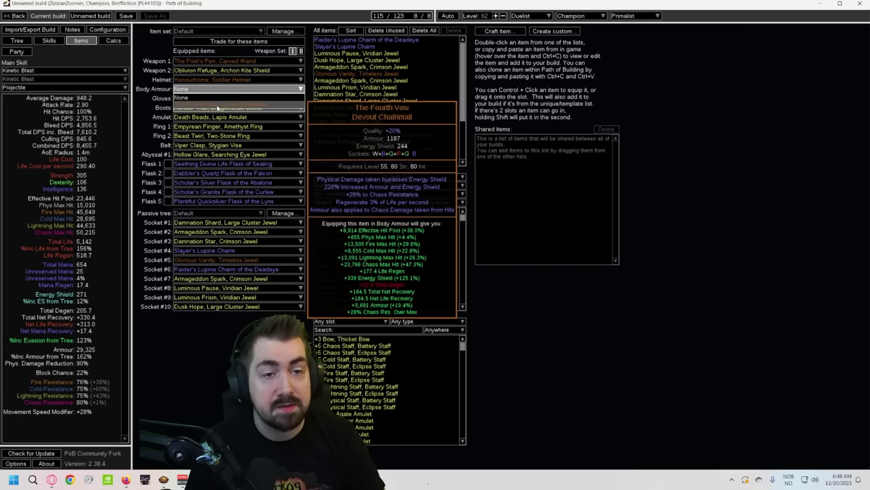
left_click(217, 107)
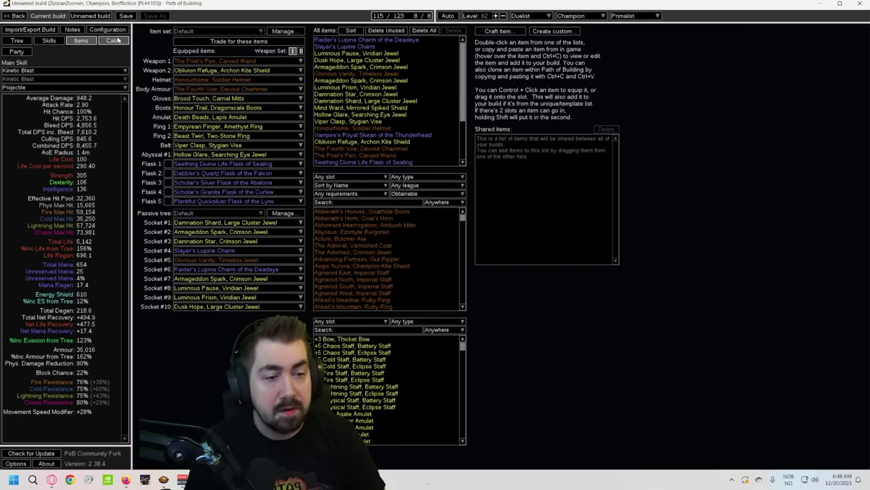
left_click(113, 40)
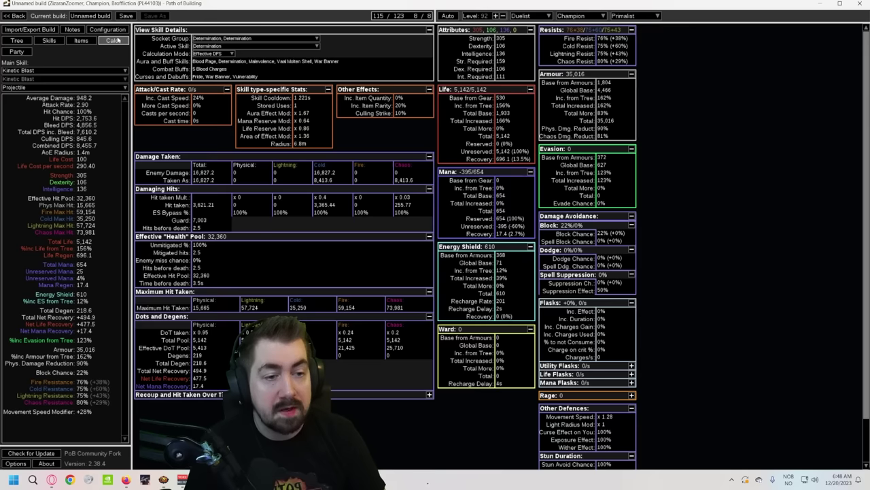
Step: Set the body armour to None again and compare the hits before death in the calculations
left_click(81, 40)
left_click(226, 89)
left_click(227, 97)
left_click(112, 40)
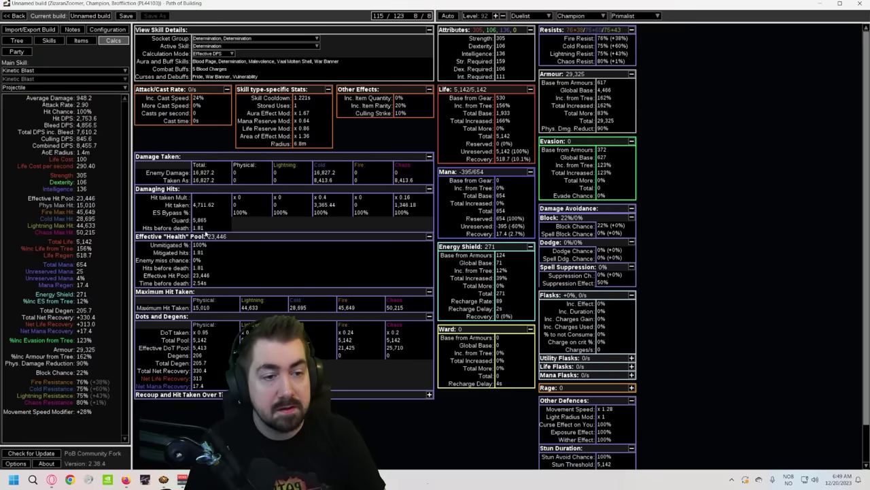
Step: Put The Fourth Vow back on as body armour and check the hit taken and effective health pool calculations
left_click(81, 40)
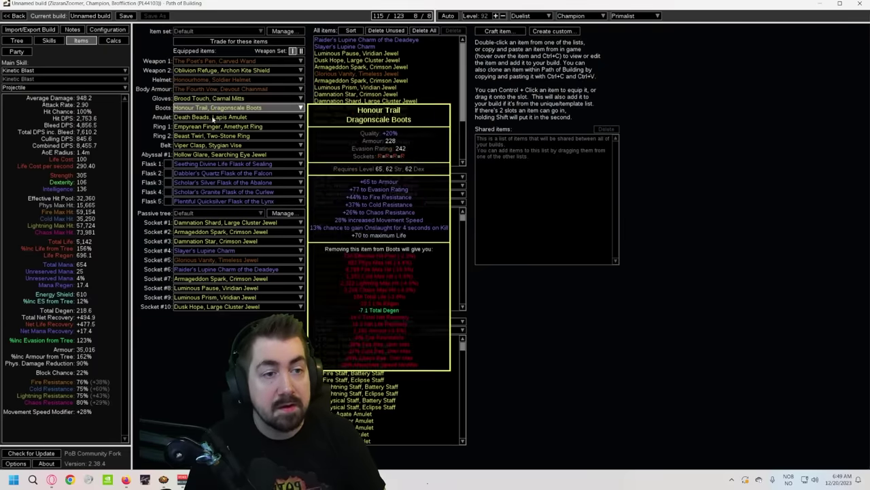
scroll(195, 92, "down", 1)
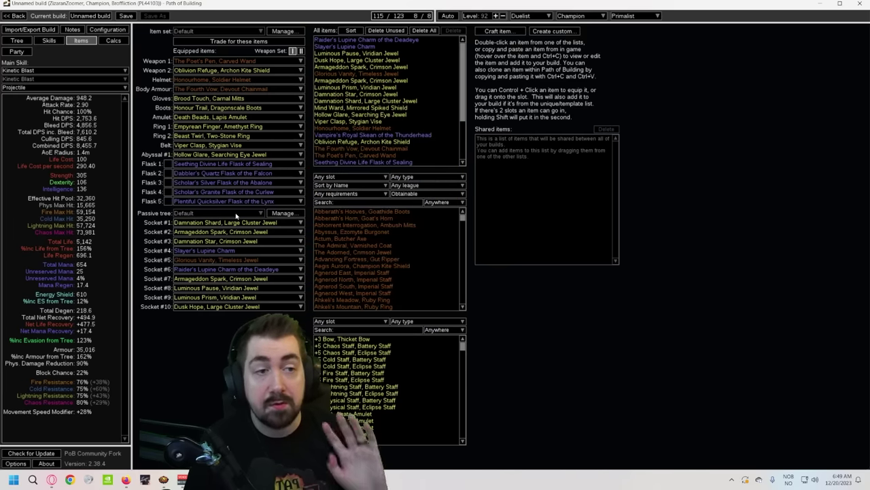
left_click(110, 41)
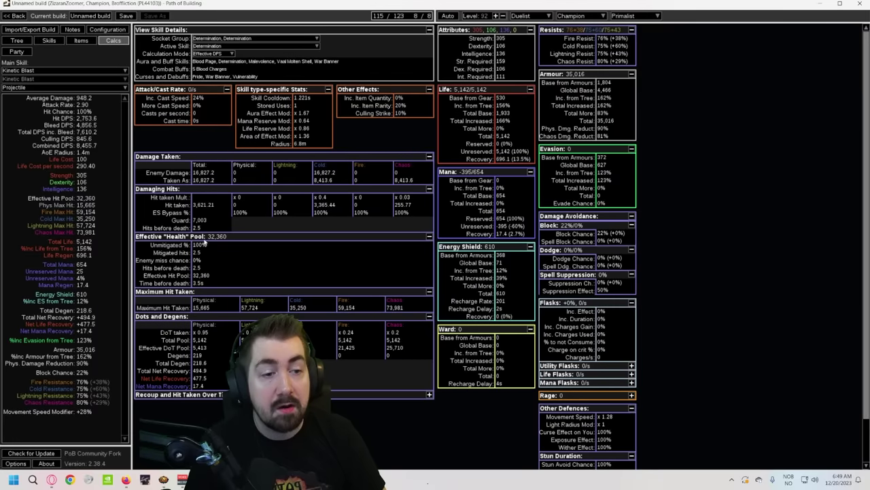
Step: Set the enemy critical strike chance to 0 and view the damage calculations for a non-critical Shaper Ball hit
left_click(121, 30)
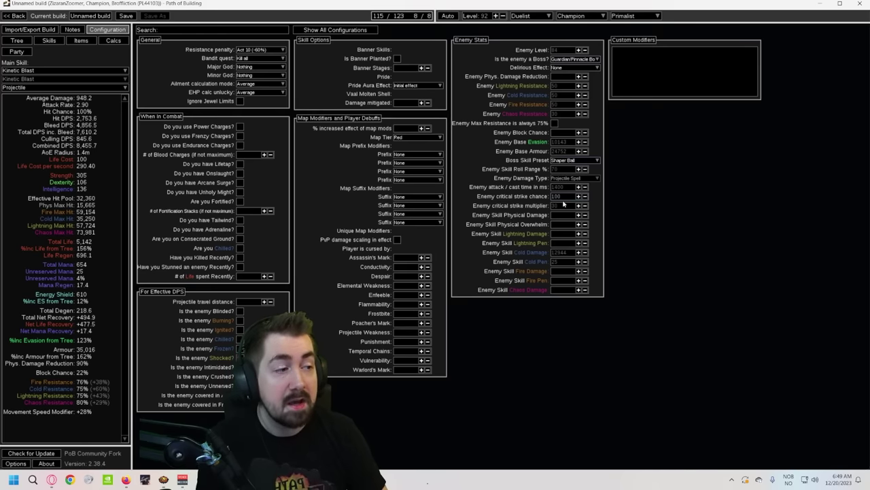
left_click(114, 41)
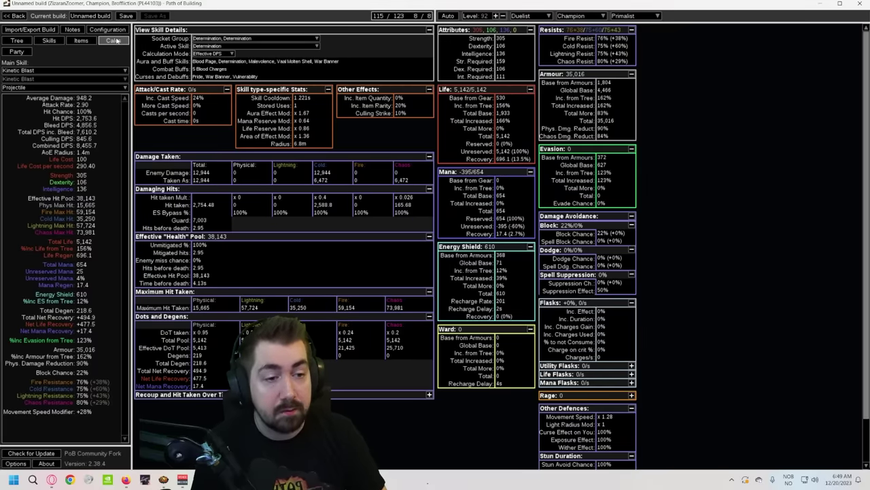
Step: Add the custom modifier "100% chance to suppress spell damage" in the configuration and view the resulting damage calculations
left_click(107, 31)
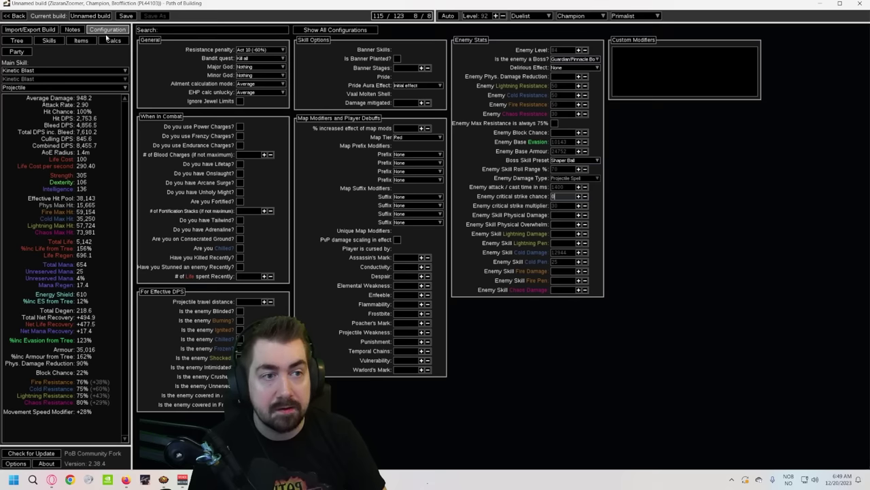
left_click(657, 94)
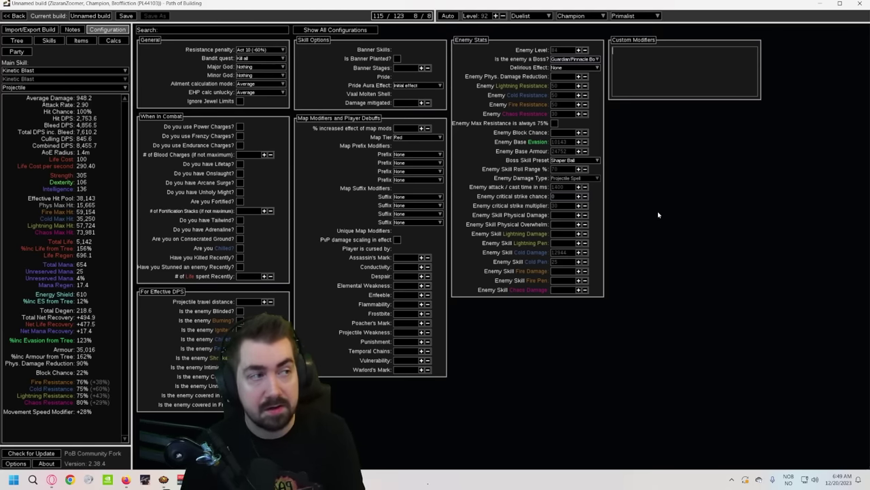
type("100% chance to suppress spell damage")
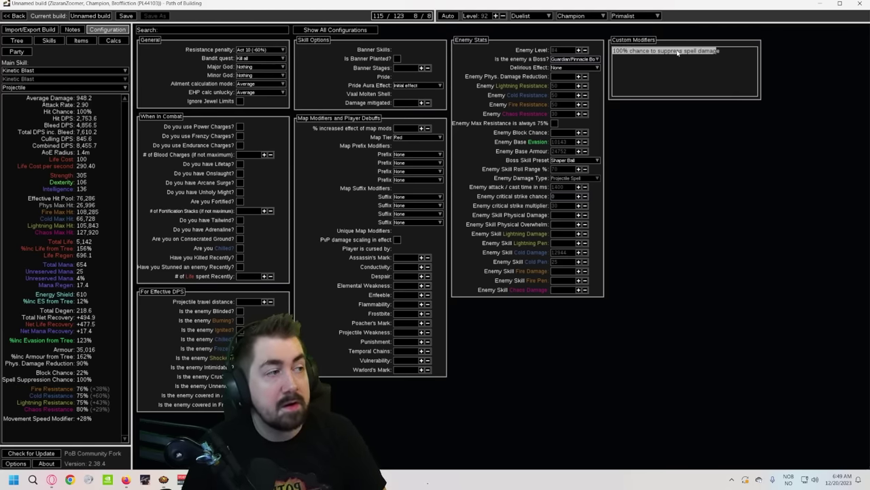
left_click(117, 41)
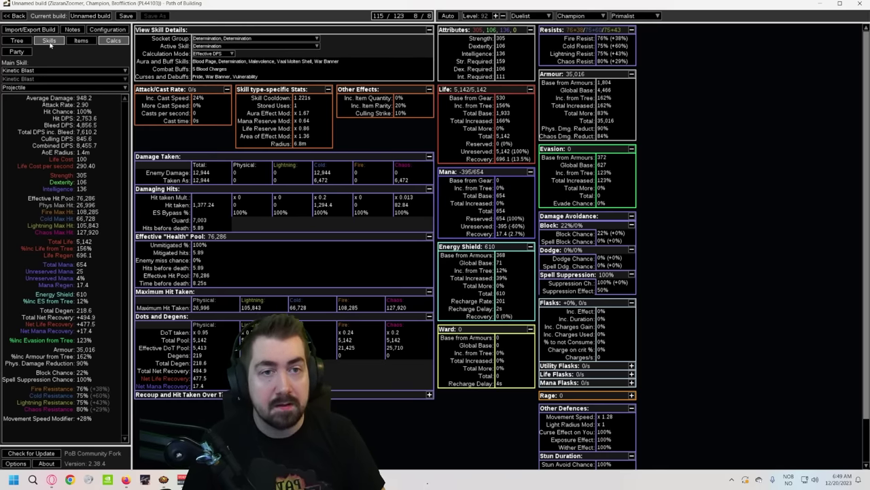
Step: Activate the Quartz, Silver, Granite and Quicksilver flasks in slots 2 to 5 and view the damage calculations with them
left_click(81, 40)
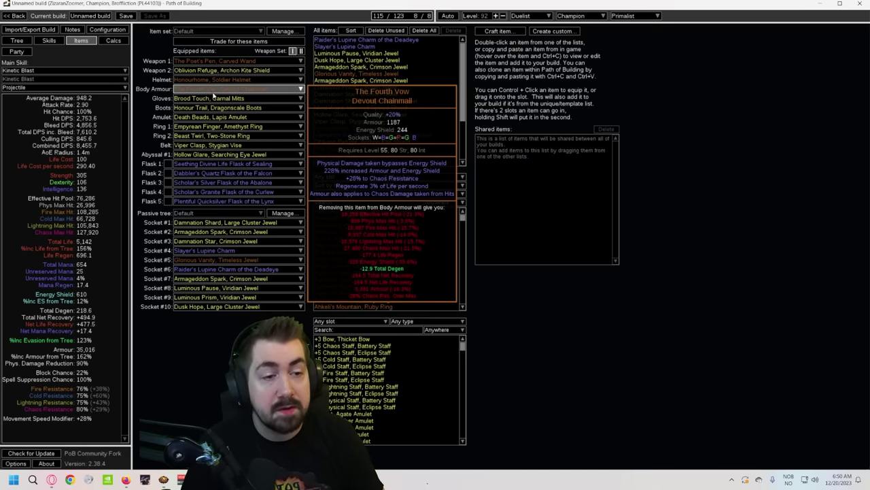
left_click(168, 192)
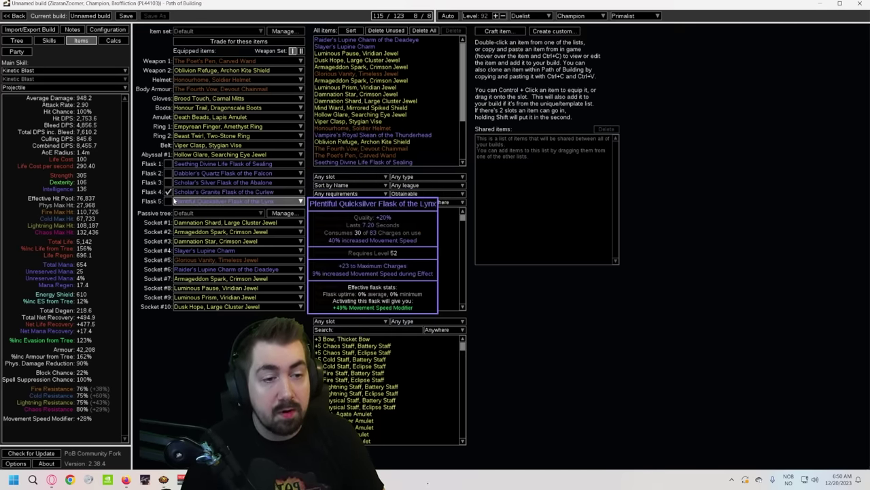
left_click(169, 201)
left_click(168, 183)
left_click(168, 172)
left_click(112, 40)
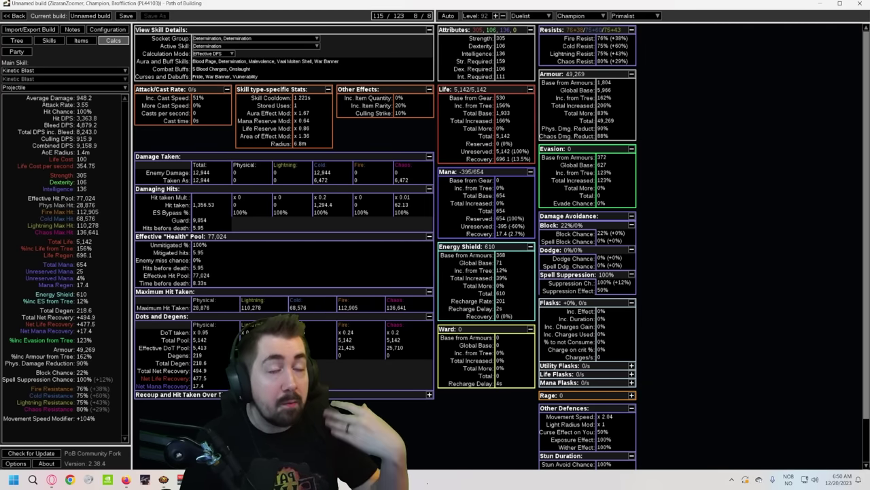
Step: Disable the Vaal Molten Shell gem in the boots socket group and check the hits before death and effective health pool
key("ctrl+1")
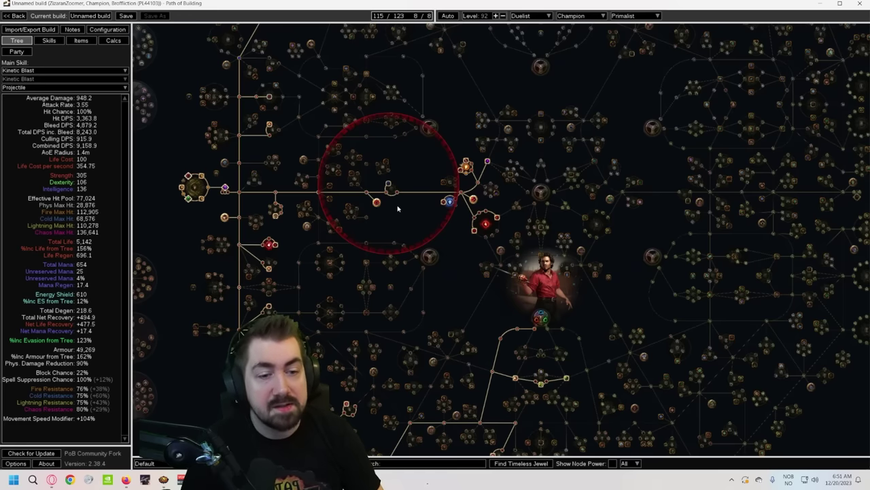
left_click(49, 40)
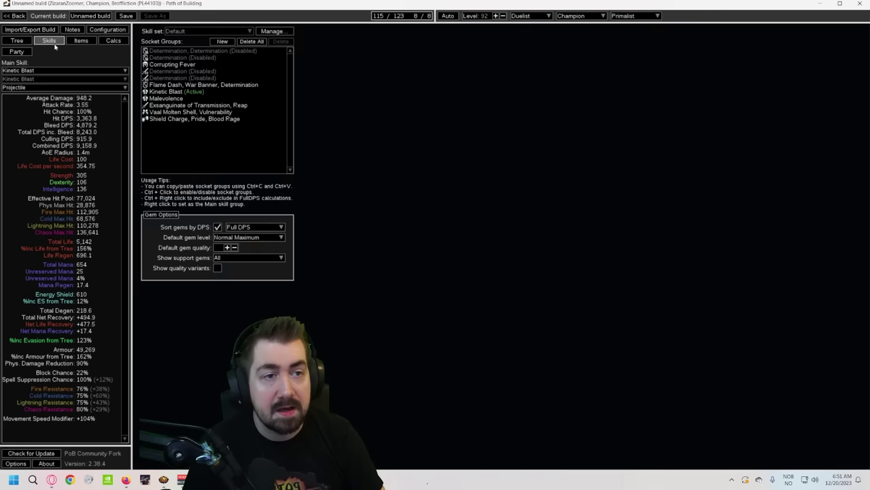
left_click(217, 118)
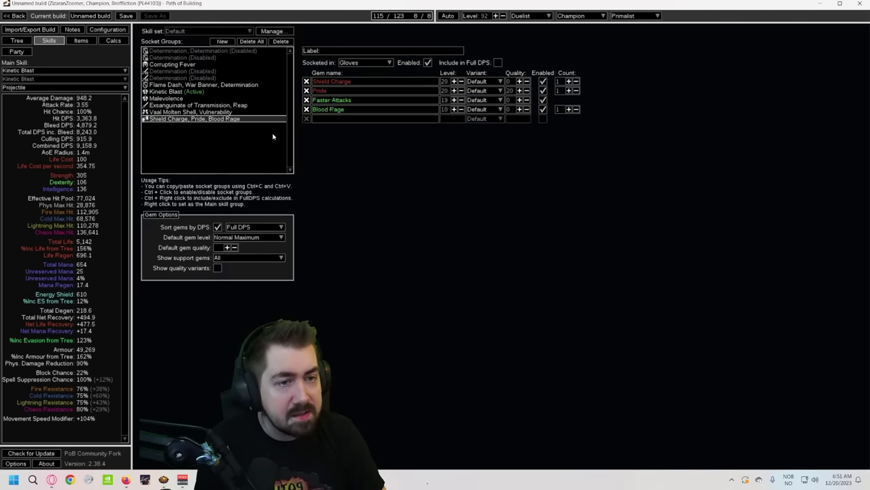
left_click(268, 111)
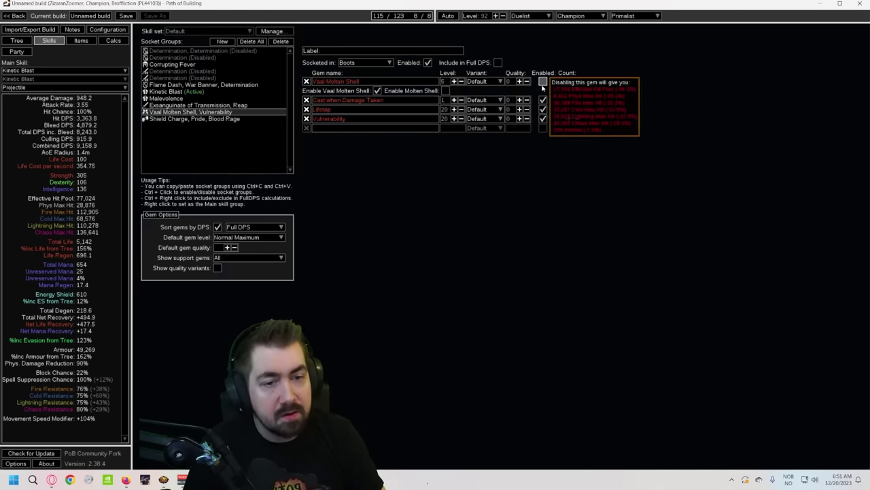
left_click(109, 44)
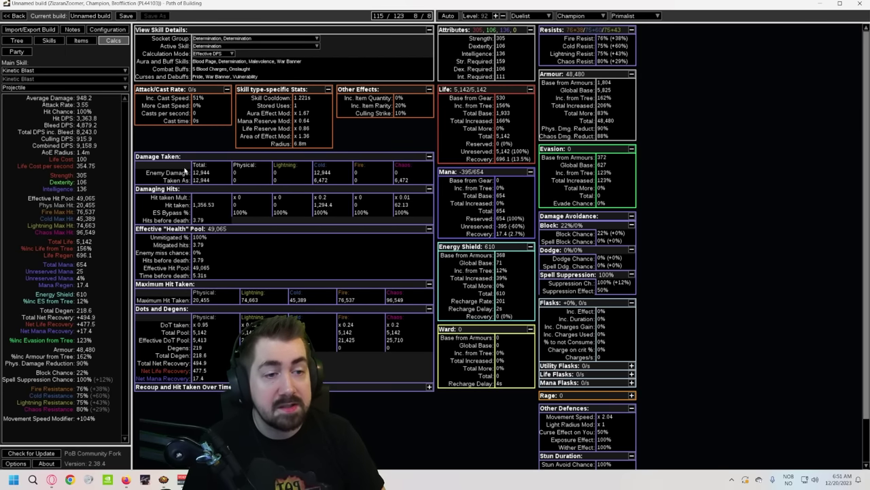
mouse_move(307, 241)
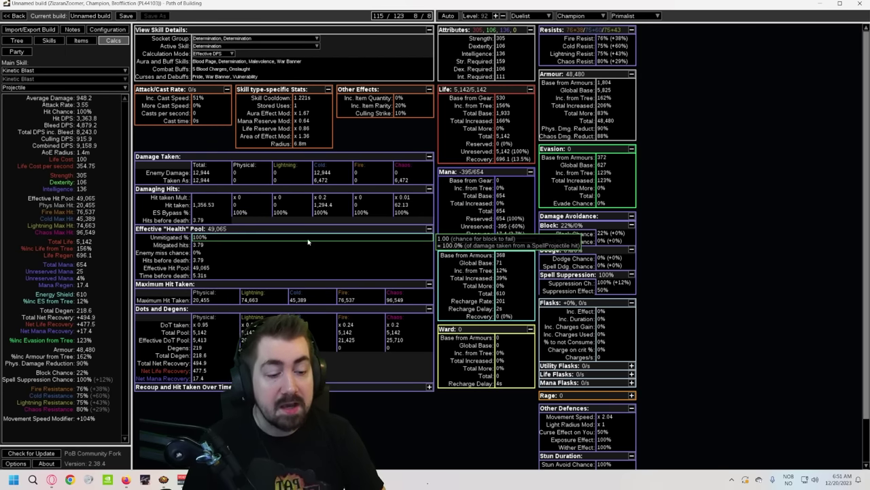